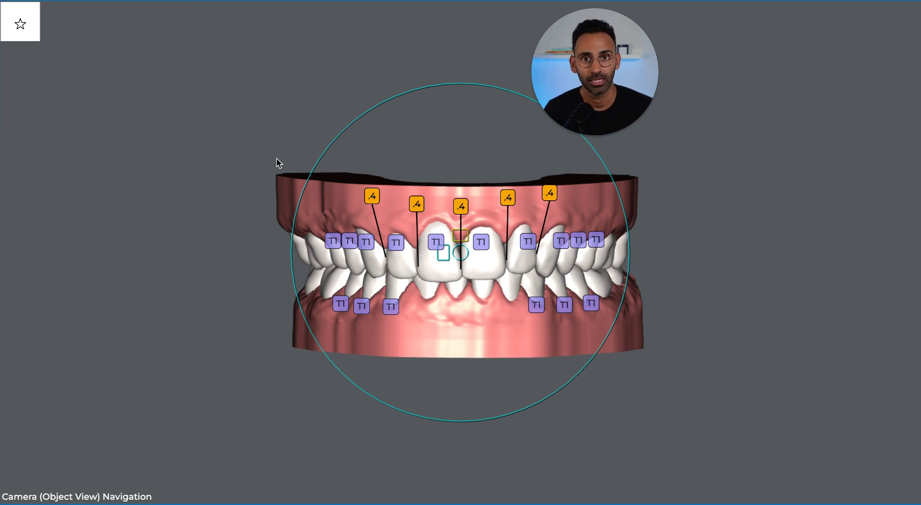
Step: Play the treatment animation and inspect both closed arches from the front
scroll(449, 274, down, 2)
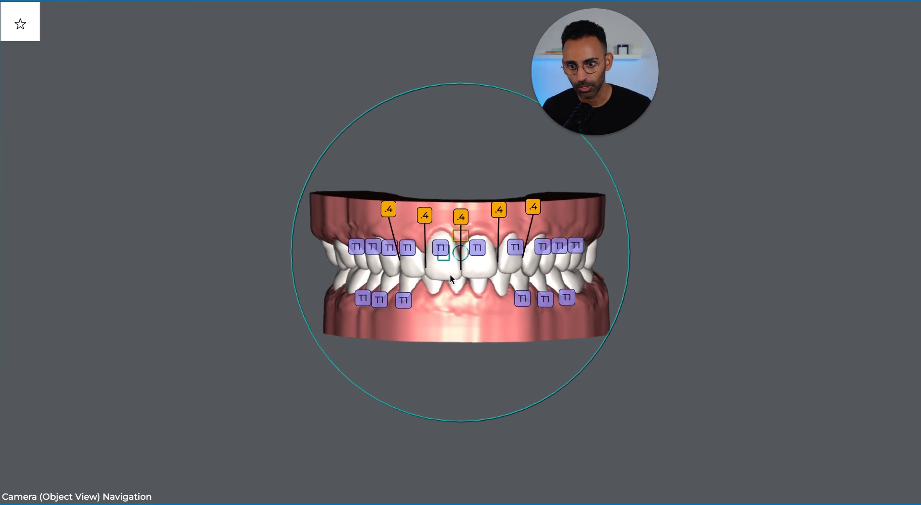
scroll(451, 275, up, 5)
scroll(450, 275, down, 3)
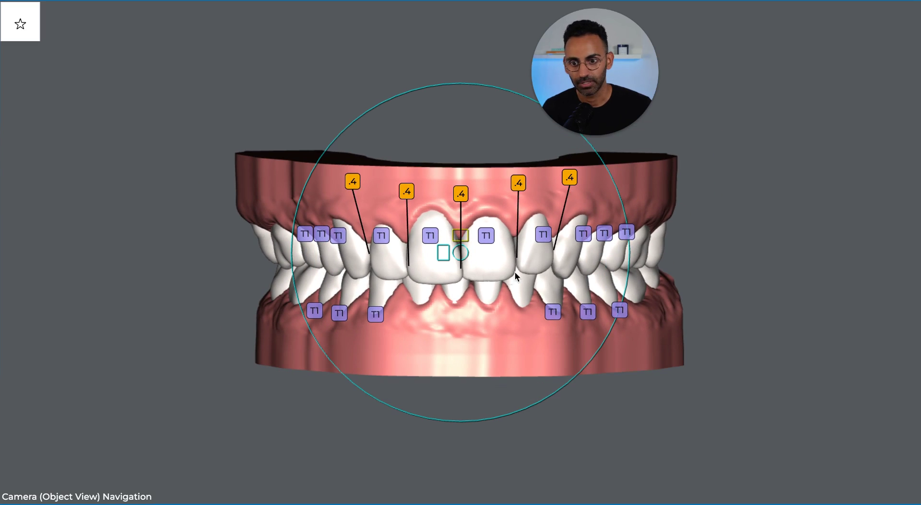
drag(514, 271, 458, 272)
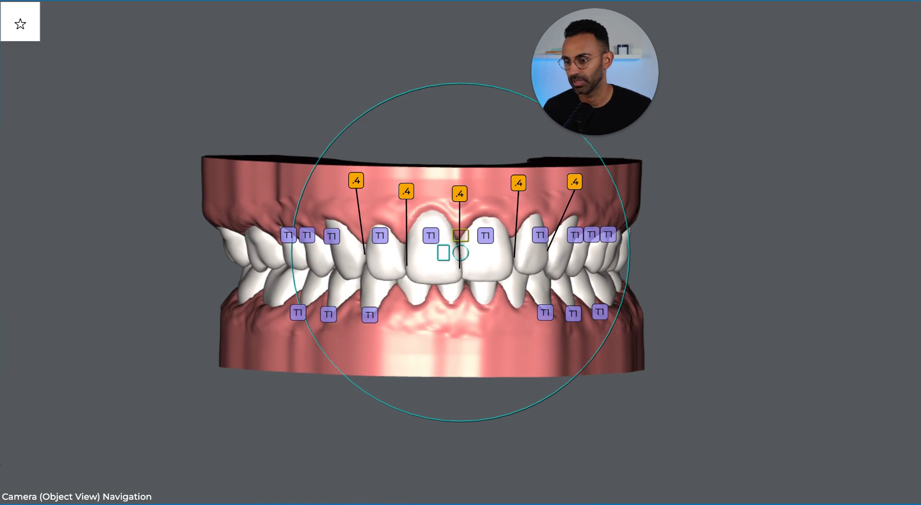
key(space)
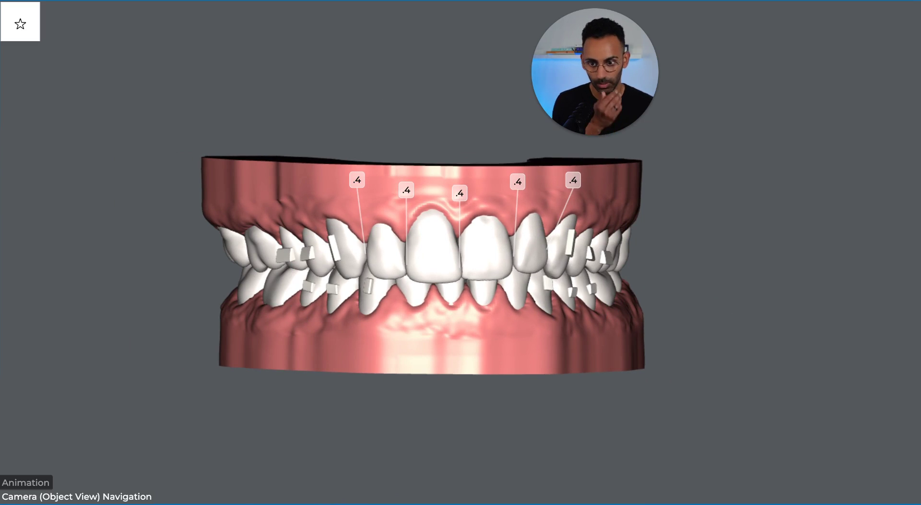
mouse_move(451, 284)
mouse_down()
mouse_move(466, 279)
mouse_move(384, 278)
mouse_move(493, 280)
mouse_move(446, 281)
mouse_up()
scroll(446, 281, down, 2)
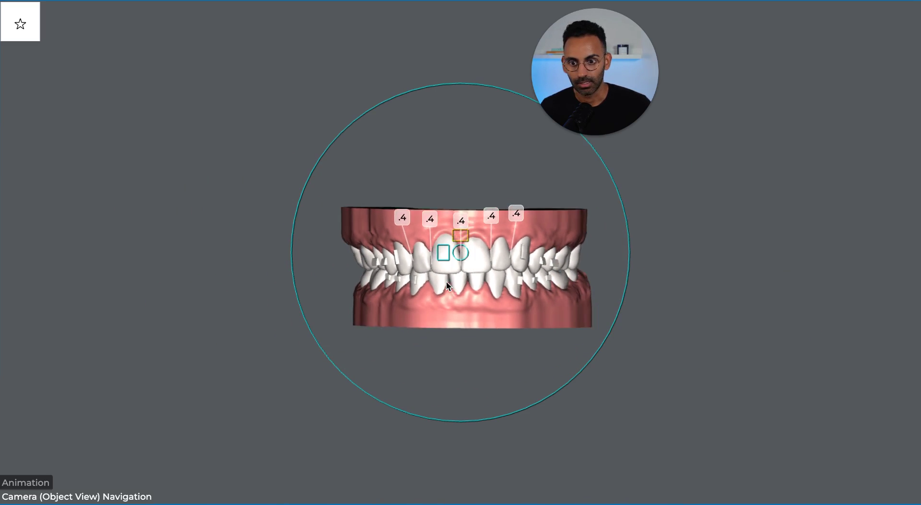
scroll(446, 283, up, 2)
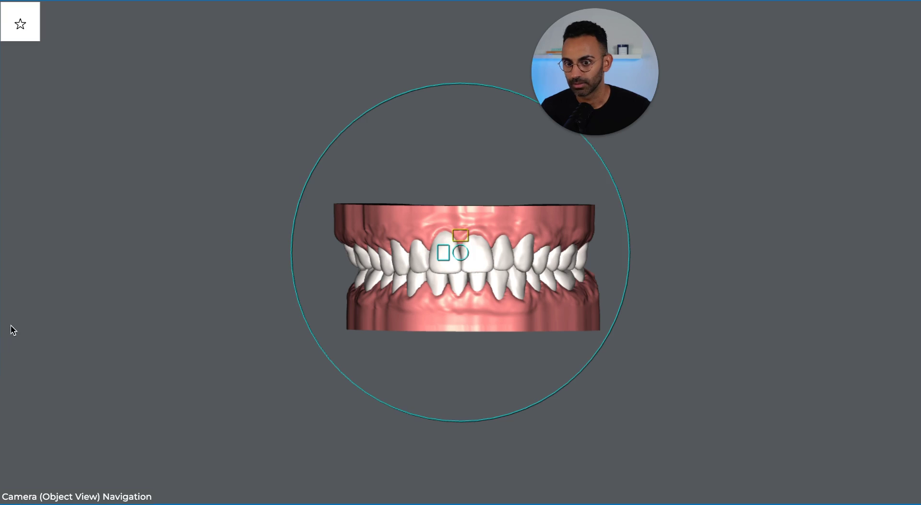
Step: Compare the model's upper, lower and front views with the clinical photos, closing the Image Assets after each comparison
drag(336, 250, 413, 272)
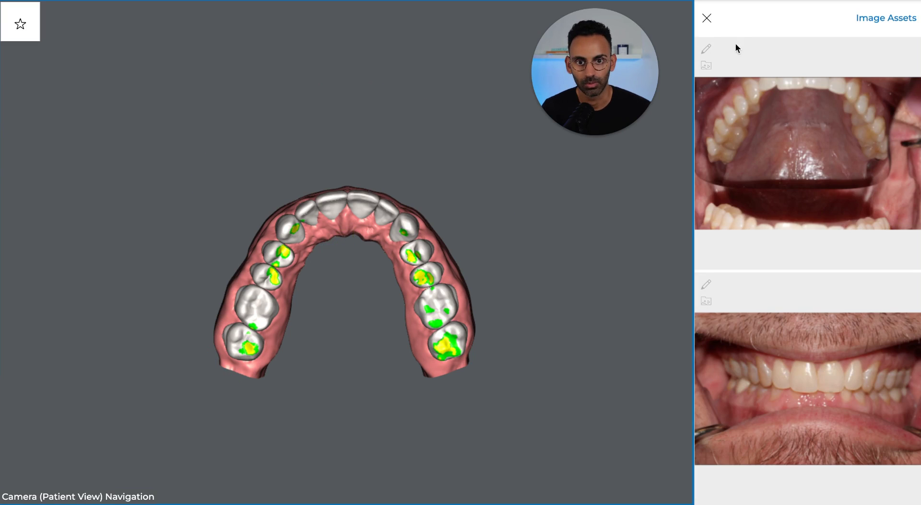
click(707, 18)
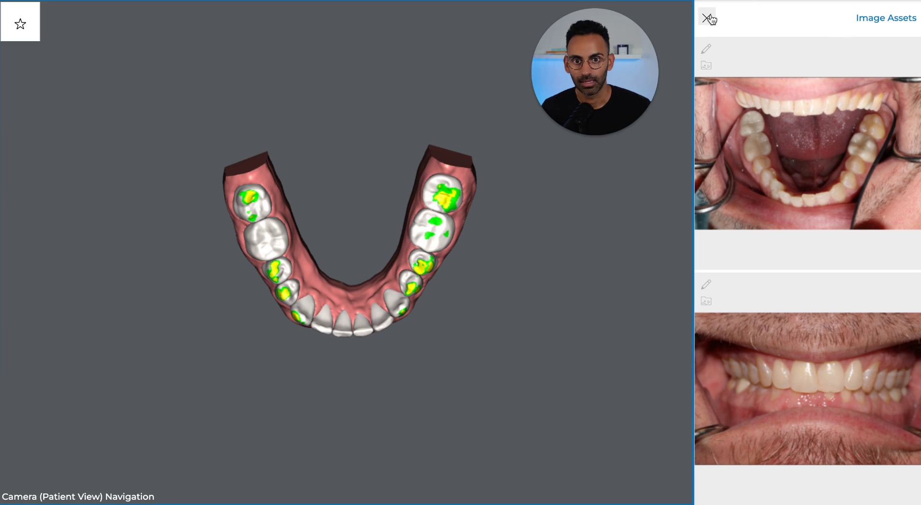
click(706, 18)
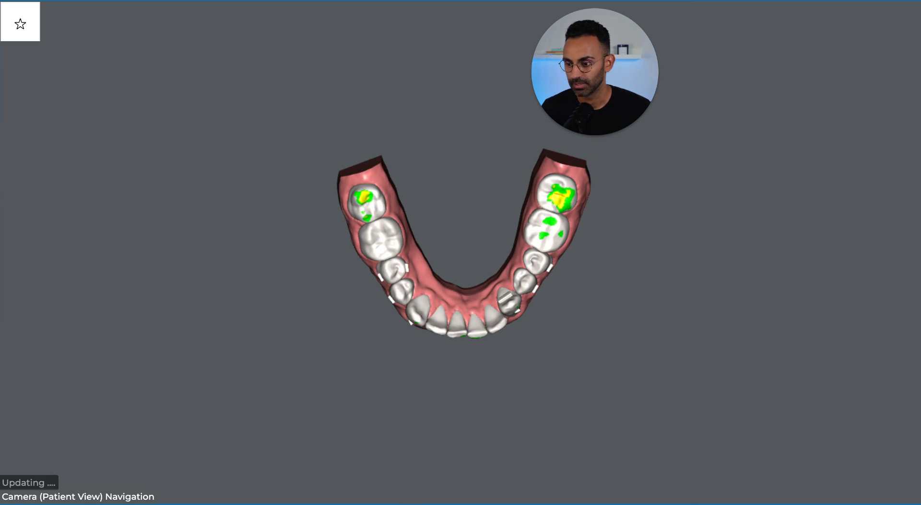
right_drag(454, 279, 450, 251)
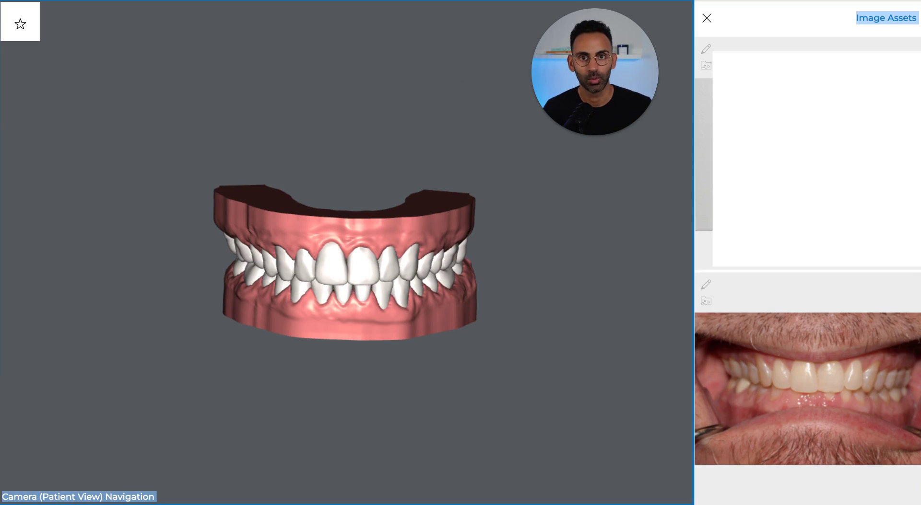
click(705, 17)
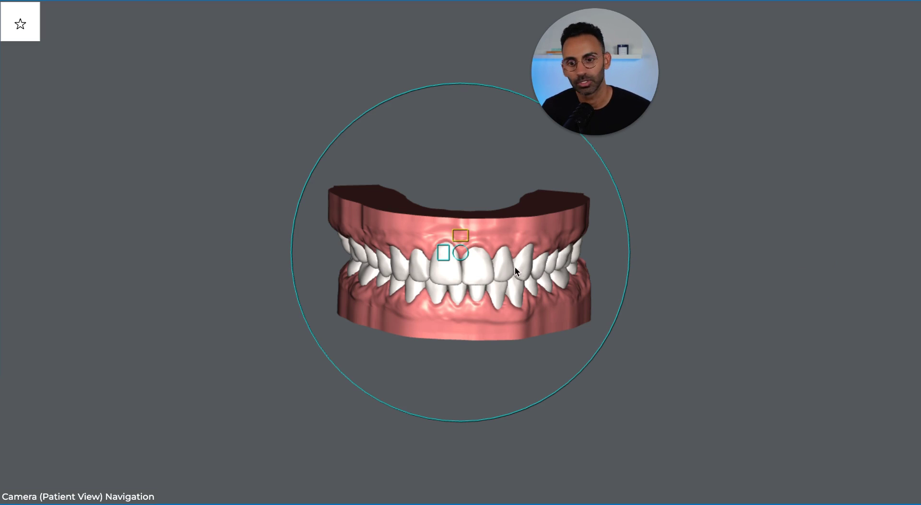
Step: Inspect the lower arch's contact marks, and the attachments and .4 reduction labels on the closed arches from several angles
scroll(481, 278, down, 3)
scroll(481, 278, up, 5)
middle_drag(469, 297, 468, 287)
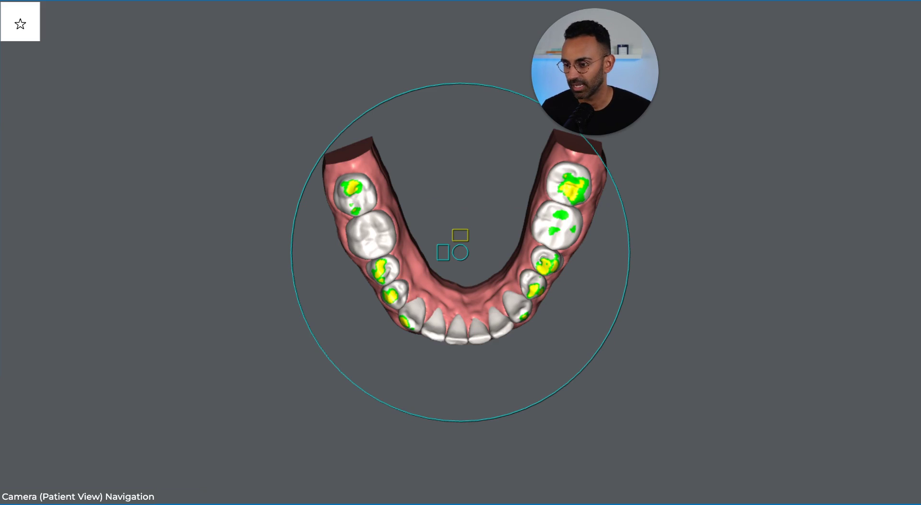
middle_drag(315, 318, 447, 279)
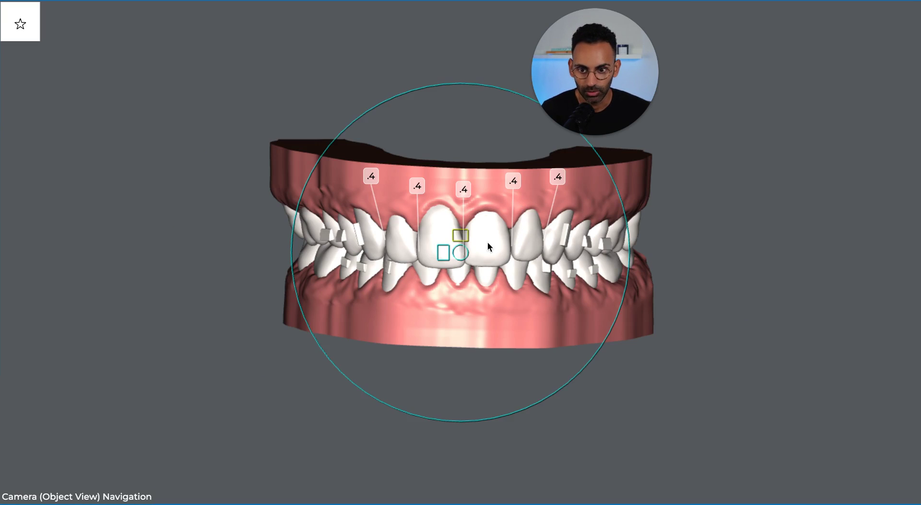
middle_drag(488, 246, 451, 275)
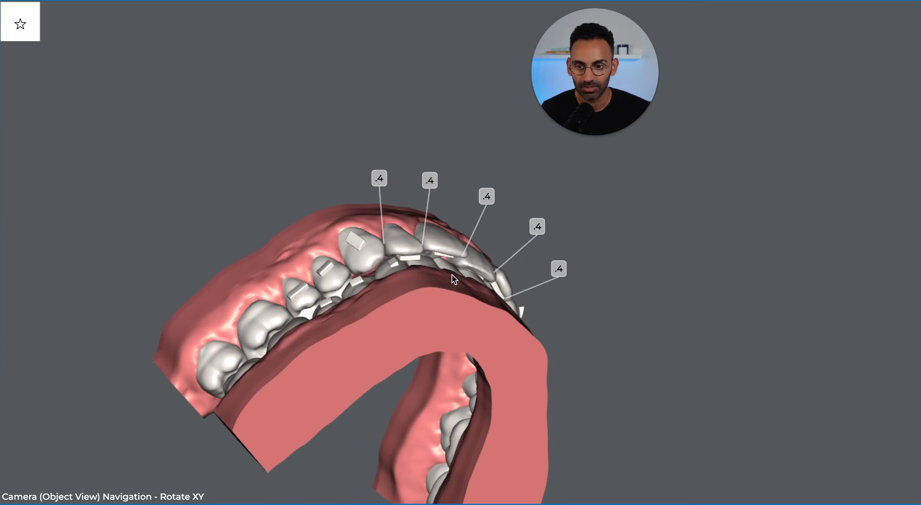
middle_drag(411, 252, 446, 274)
middle_drag(471, 246, 438, 268)
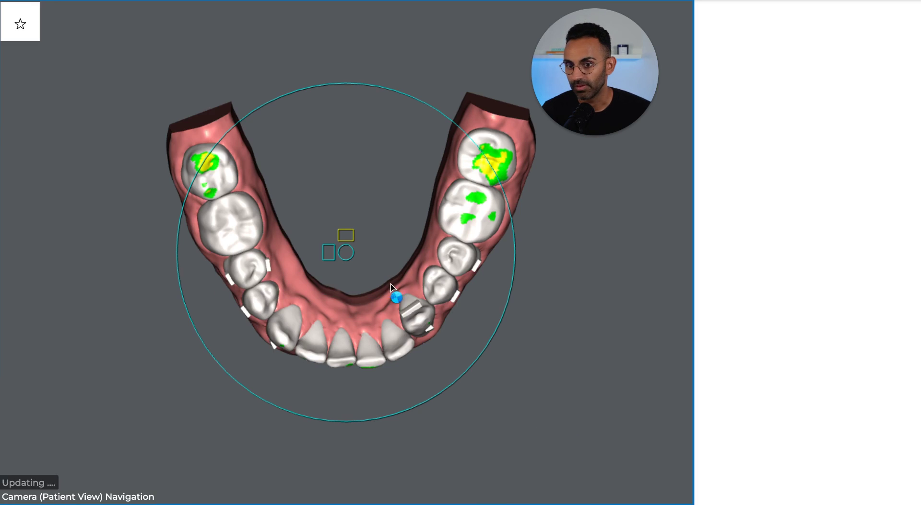
Step: Examine the lower arch's contacts and attachments from above and from the front beside the clinical photos, then close the photos
middle_drag(397, 298, 369, 281)
middle_click(283, 438)
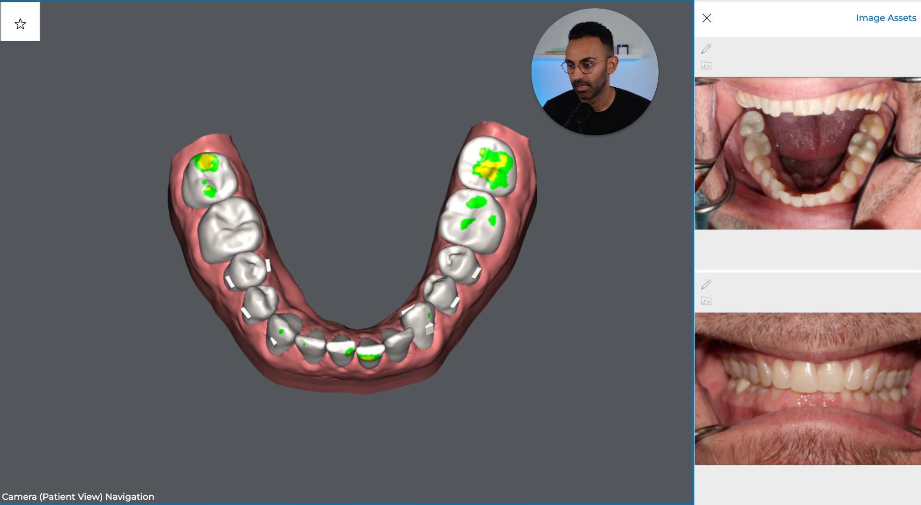
middle_drag(352, 302, 381, 342)
scroll(378, 315, down, 3)
scroll(378, 315, up, 5)
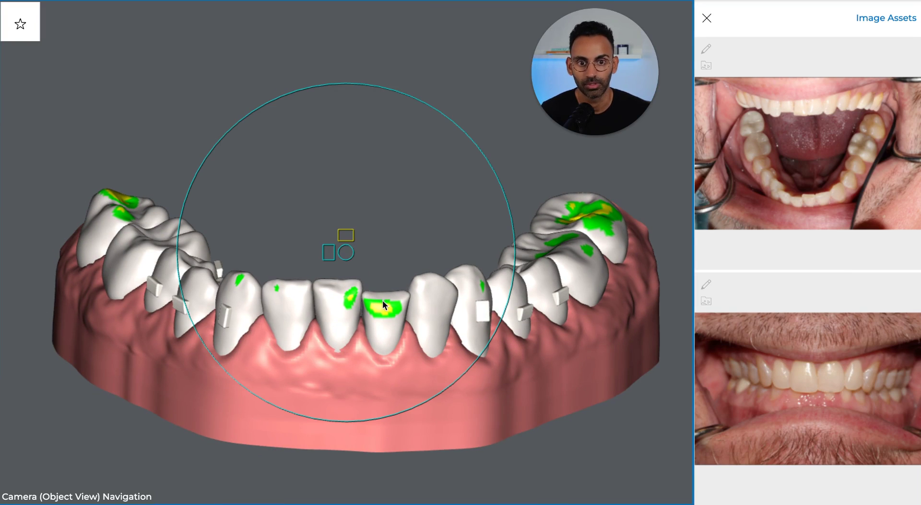
middle_drag(381, 338, 384, 329)
scroll(381, 339, down, 3)
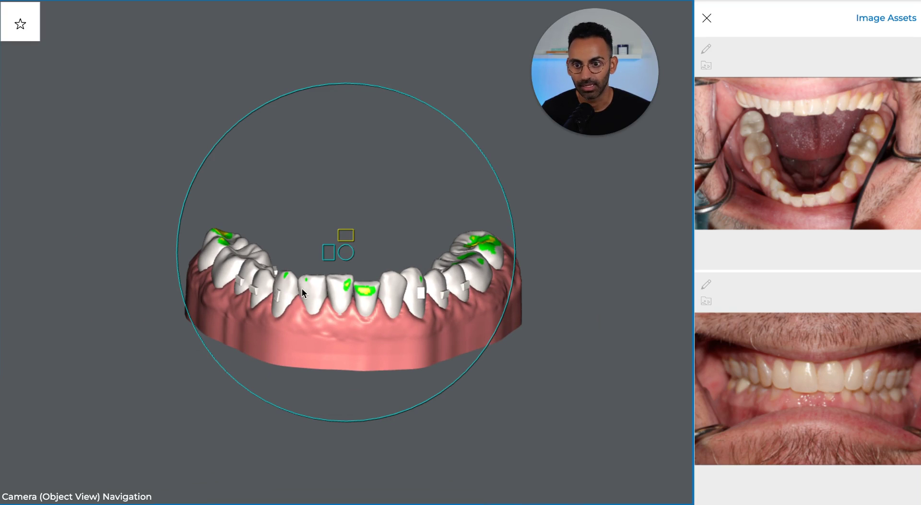
click(706, 17)
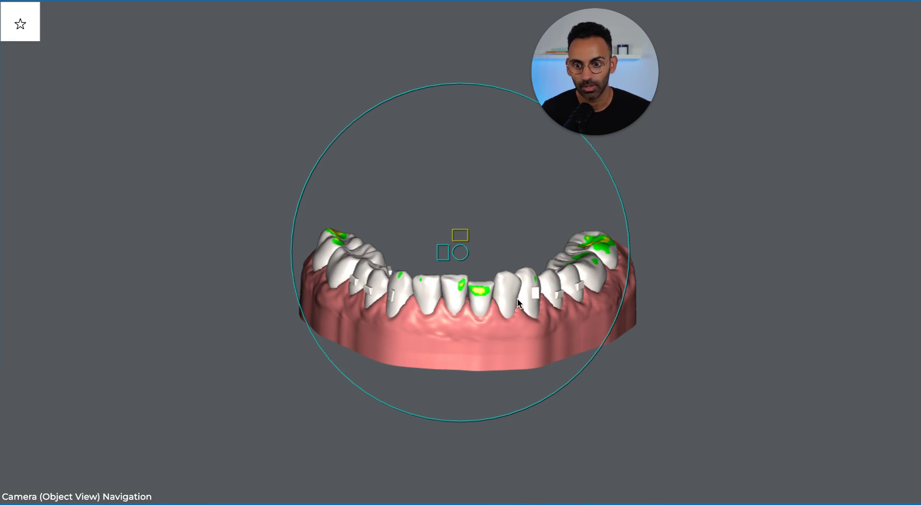
Step: Examine the alignment of the lower front teeth from the front at different treatment stages
middle_drag(517, 303, 476, 313)
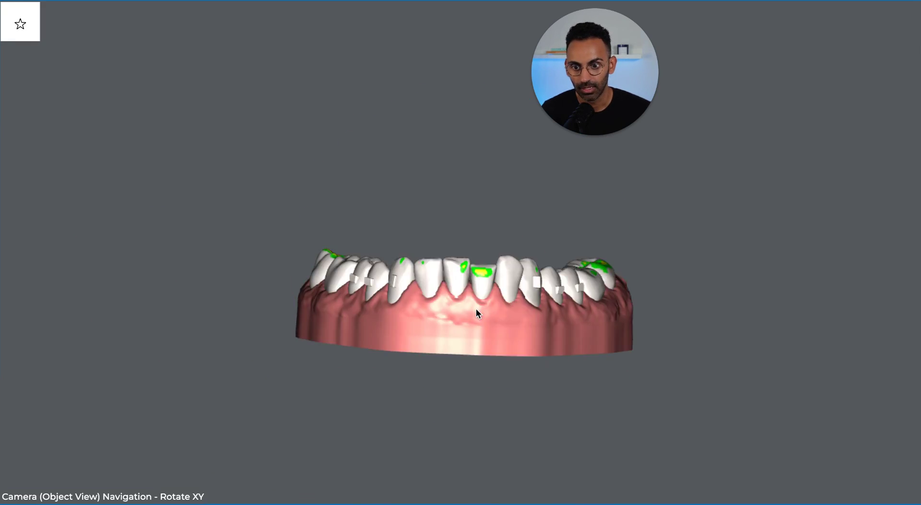
right_drag(476, 313, 476, 309)
click(522, 229)
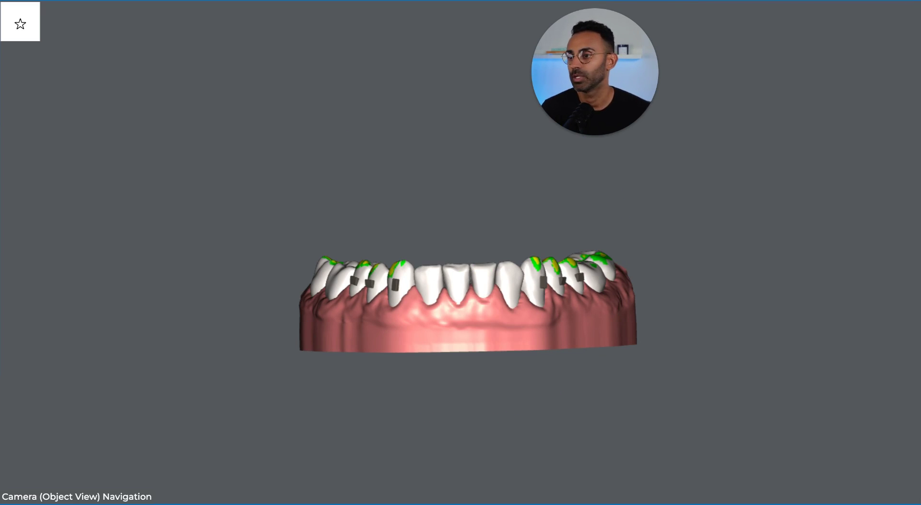
drag(437, 284, 435, 288)
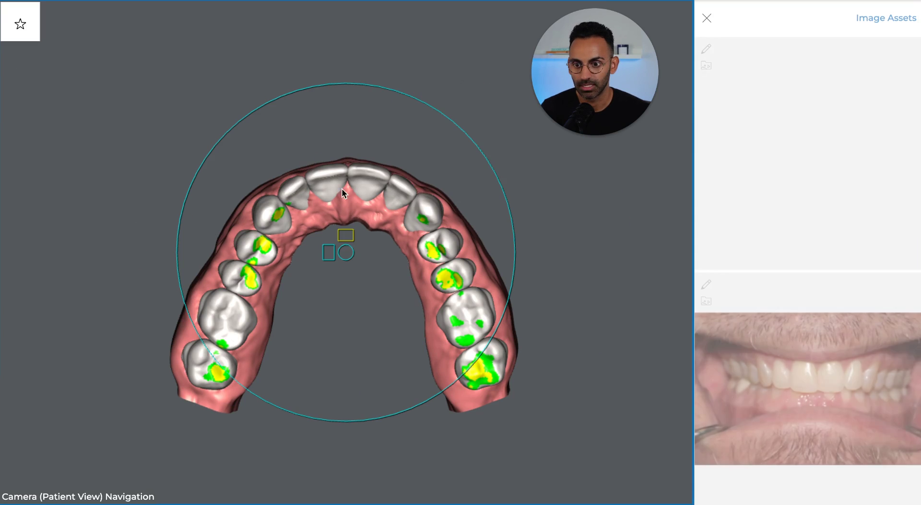
Step: Close the clinical photos and examine the .4 reductions and attachments on the upper front teeth in occlusal view
click(705, 18)
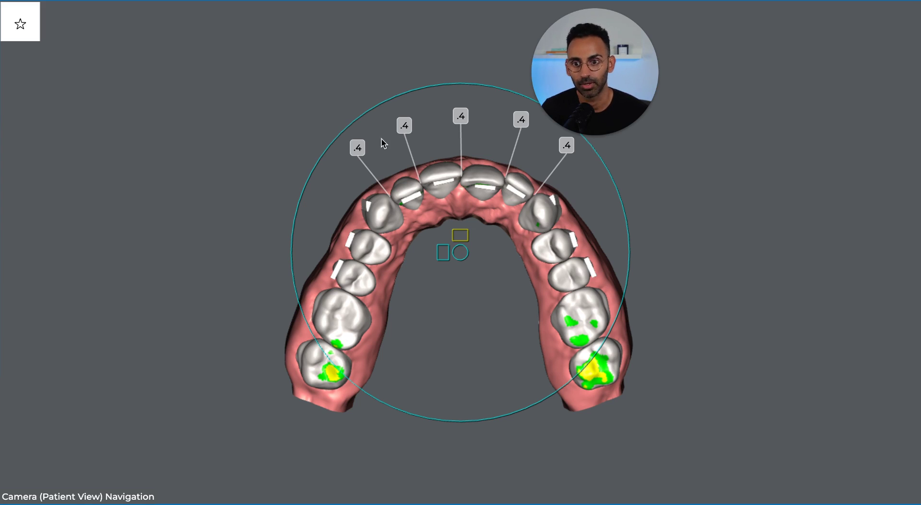
mouse_move(544, 133)
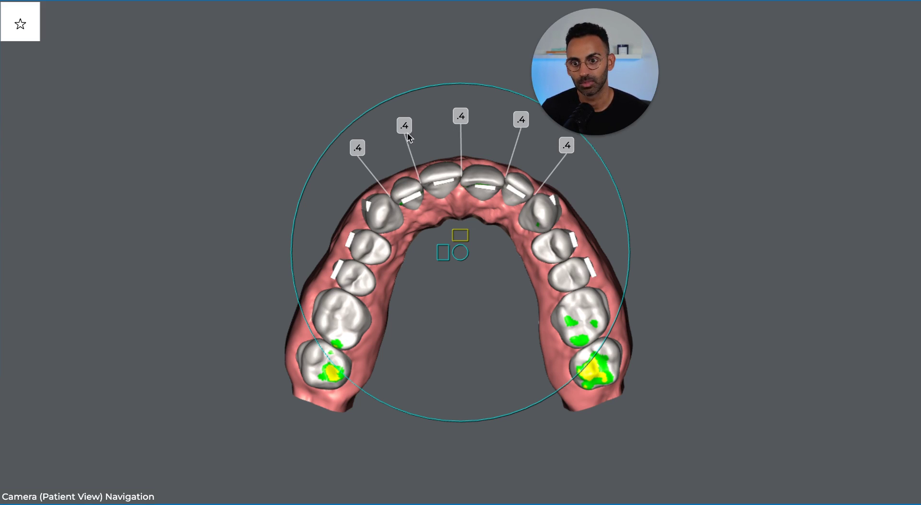
mouse_move(474, 183)
mouse_down()
mouse_move(476, 255)
mouse_move(467, 185)
mouse_up()
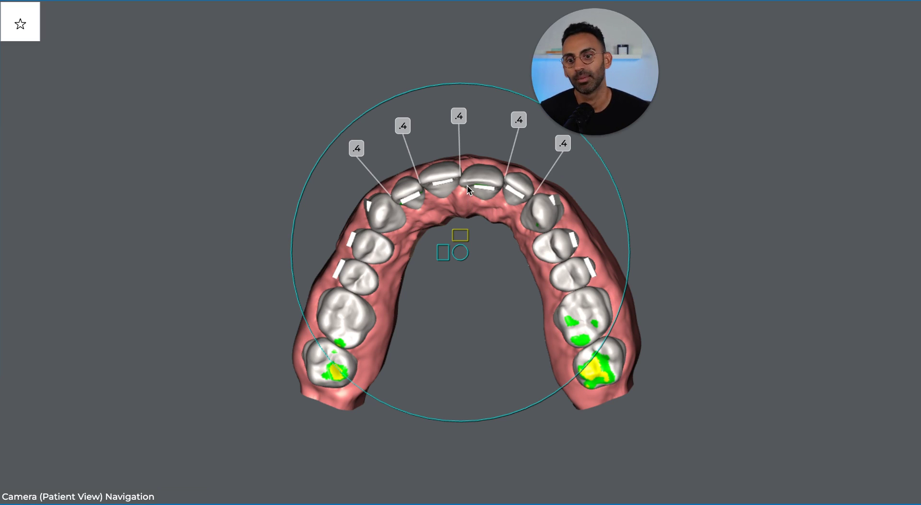
middle_drag(467, 185, 483, 190)
scroll(445, 191, down, 5)
scroll(444, 191, up, 8)
scroll(444, 191, down, 3)
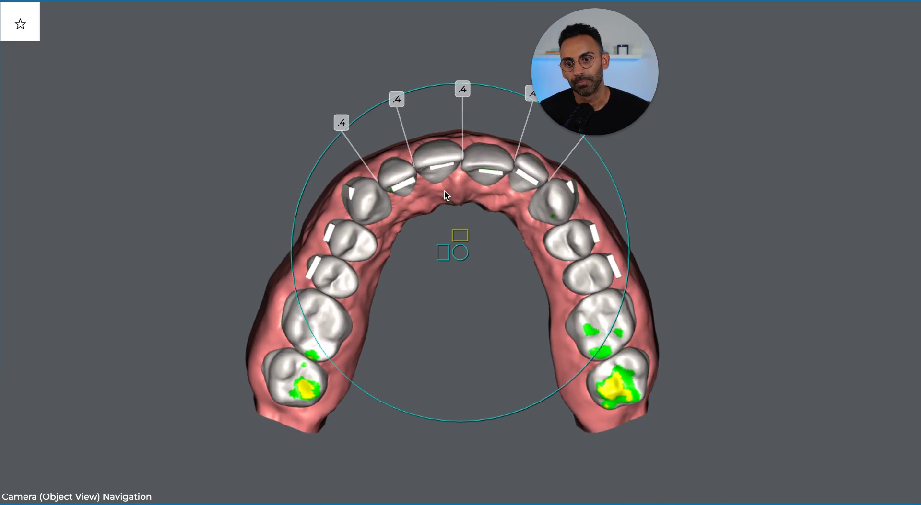
scroll(444, 191, down, 3)
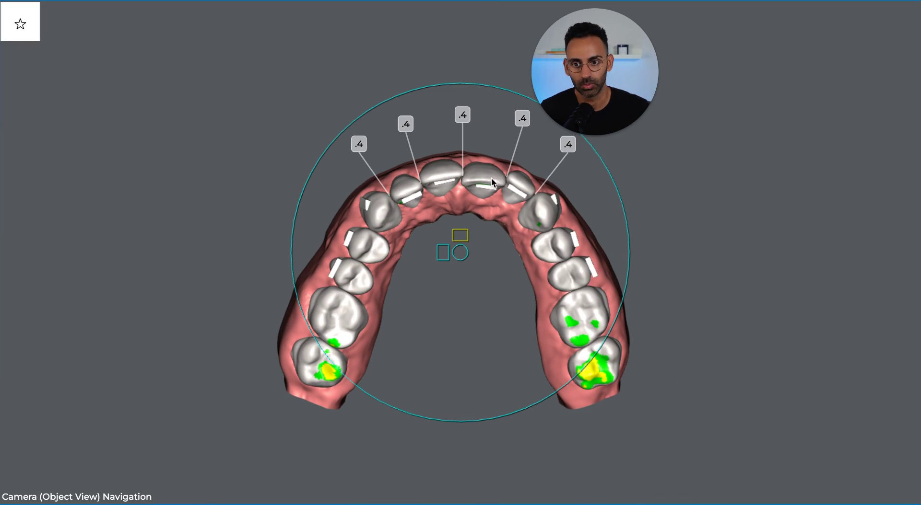
middle_drag(491, 178, 446, 189)
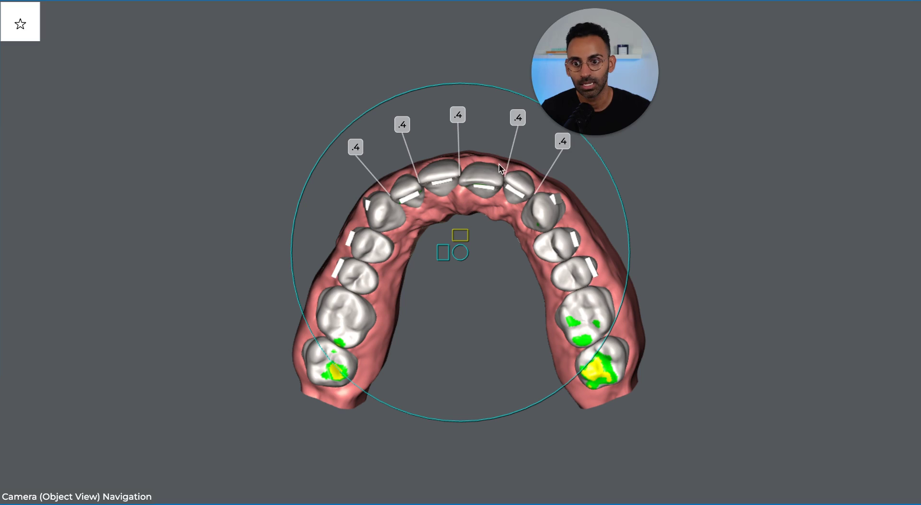
mouse_move(545, 147)
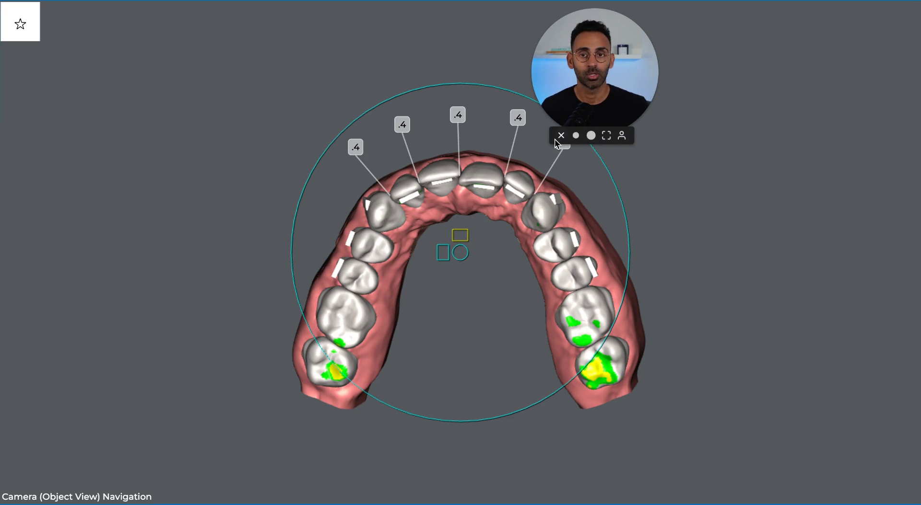
drag(465, 153, 479, 166)
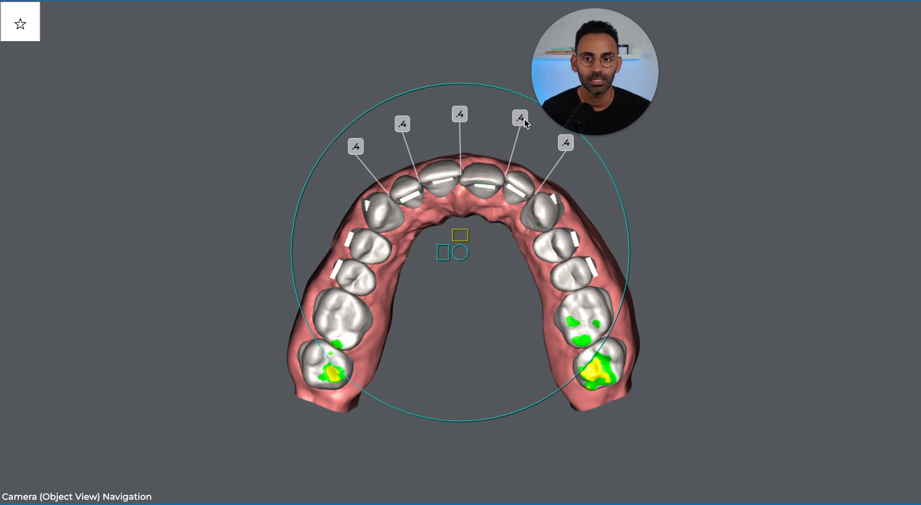
mouse_move(555, 141)
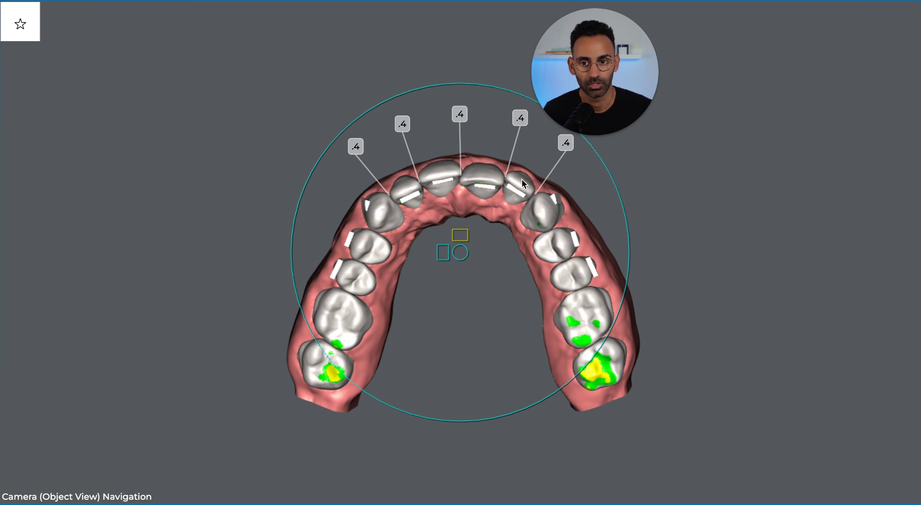
Step: Inspect the upper arch's attachments from the tongue side, then from the front and both outer sides
drag(353, 203, 469, 152)
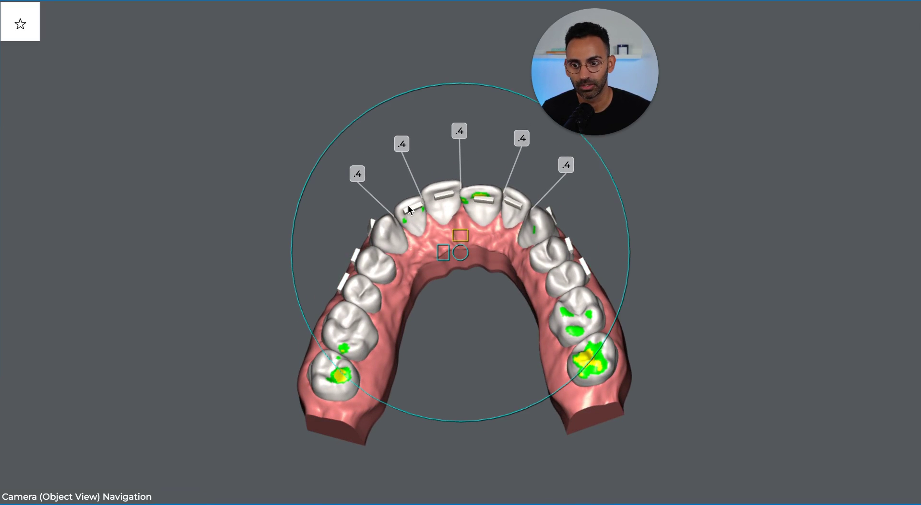
drag(408, 209, 508, 281)
drag(480, 215, 481, 306)
drag(462, 250, 518, 252)
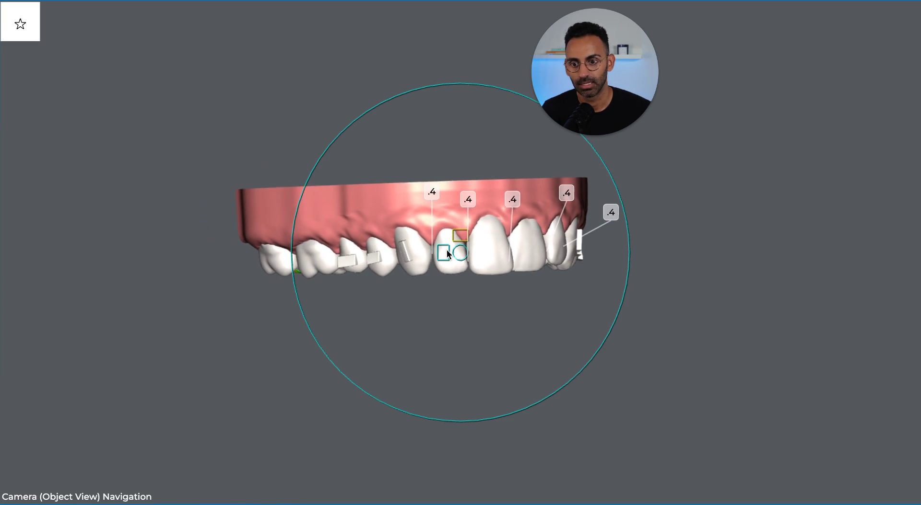
drag(445, 259, 418, 264)
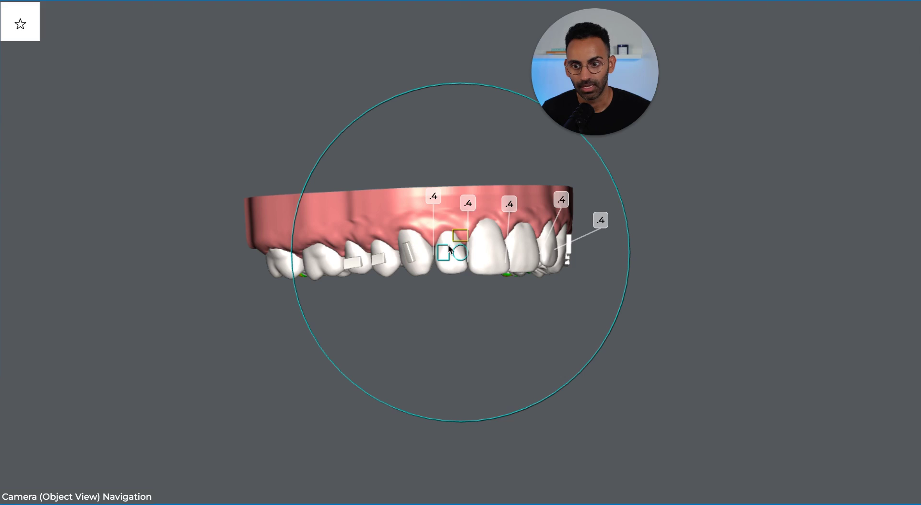
drag(449, 249, 482, 254)
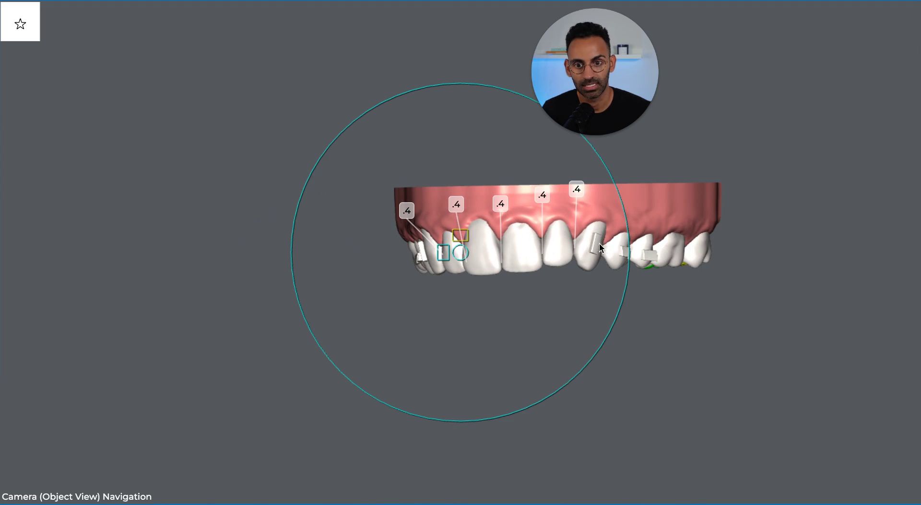
Step: Examine the upper arch's contacts, attachments and .4 reductions in occlusal view while playing the tooth-movement animation
right_click(607, 218)
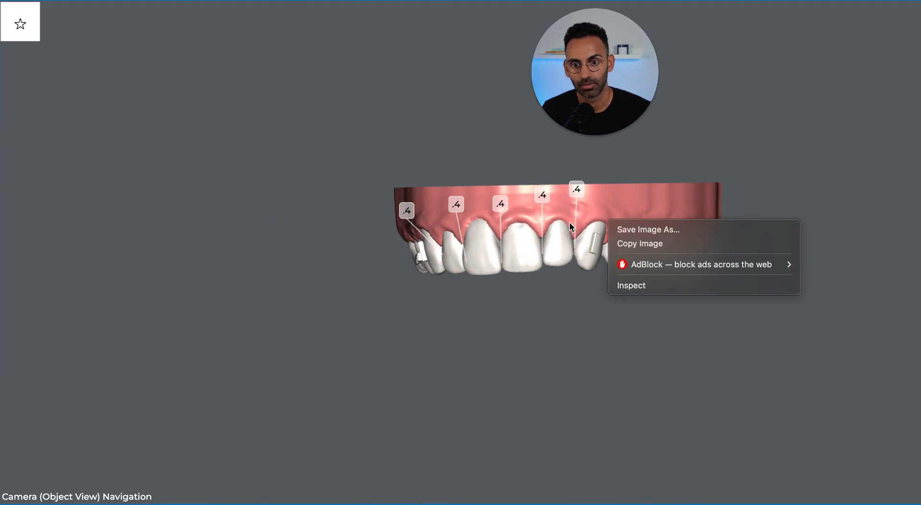
click(599, 193)
drag(598, 190, 555, 219)
drag(425, 221, 489, 182)
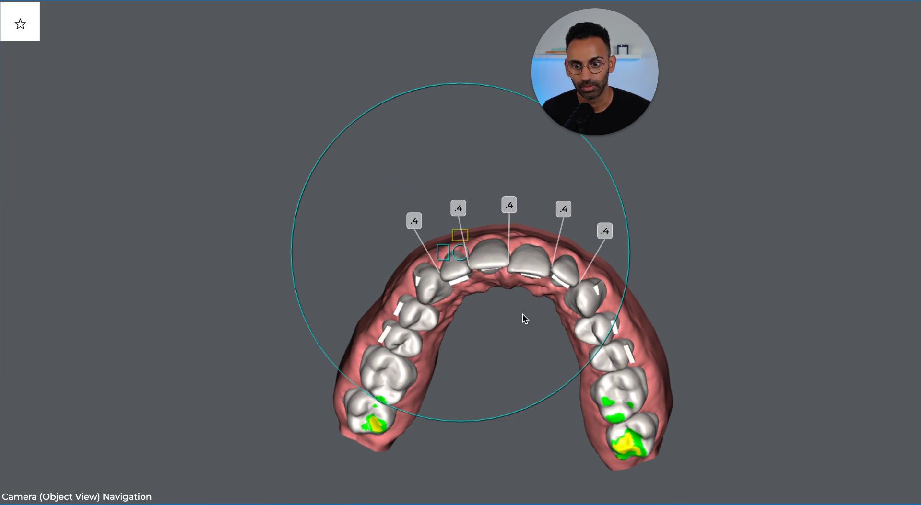
drag(551, 351, 390, 227)
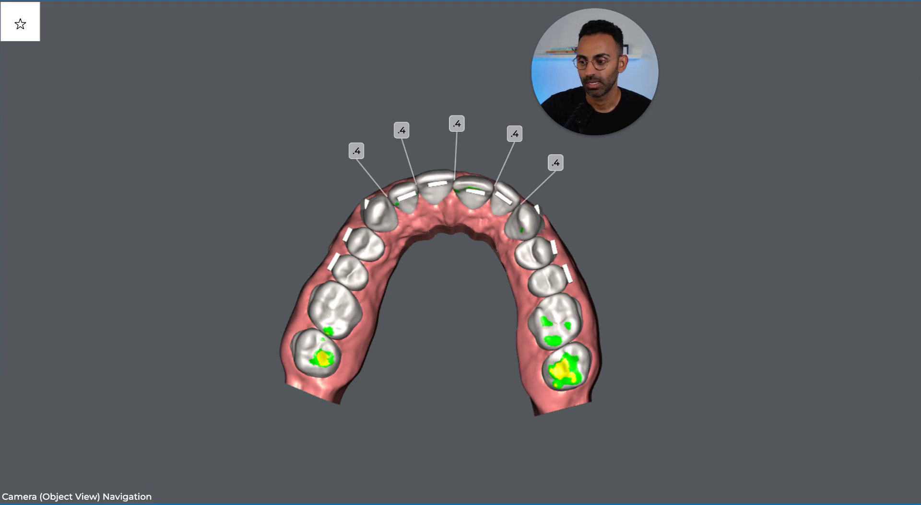
key(space)
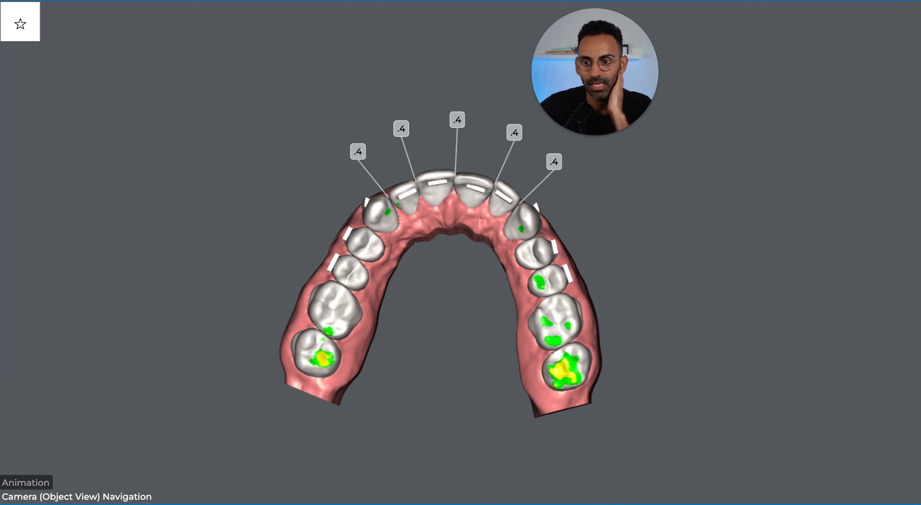
drag(424, 267, 407, 233)
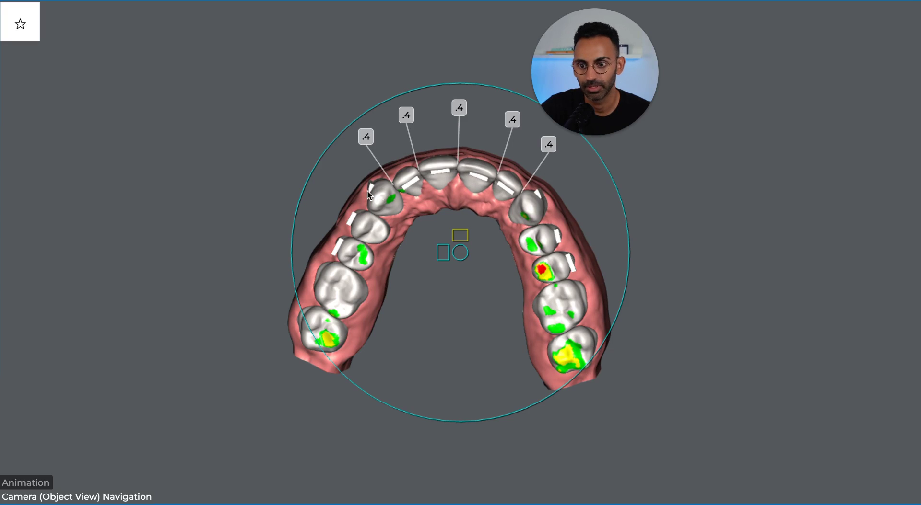
Step: Inspect the upper teeth before and after attachment placement from the front and from both outer sides
drag(454, 243, 427, 196)
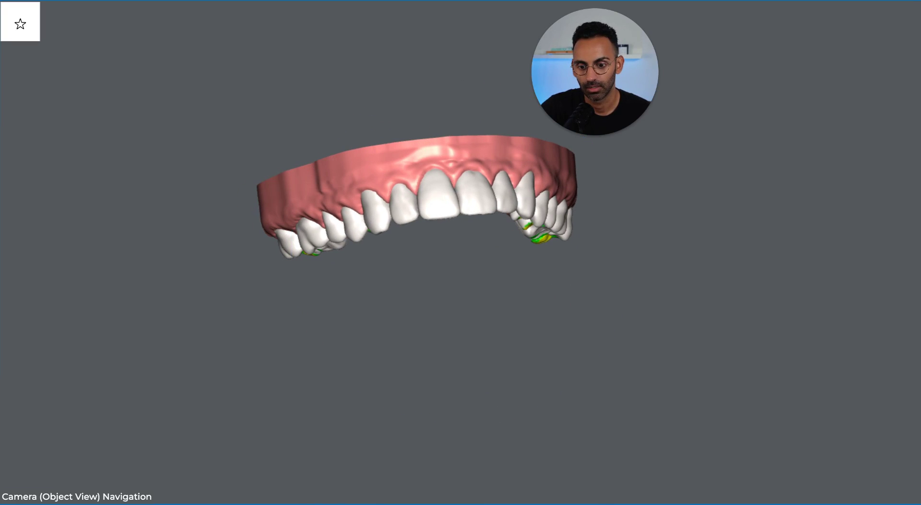
drag(451, 253, 395, 217)
drag(517, 196, 552, 222)
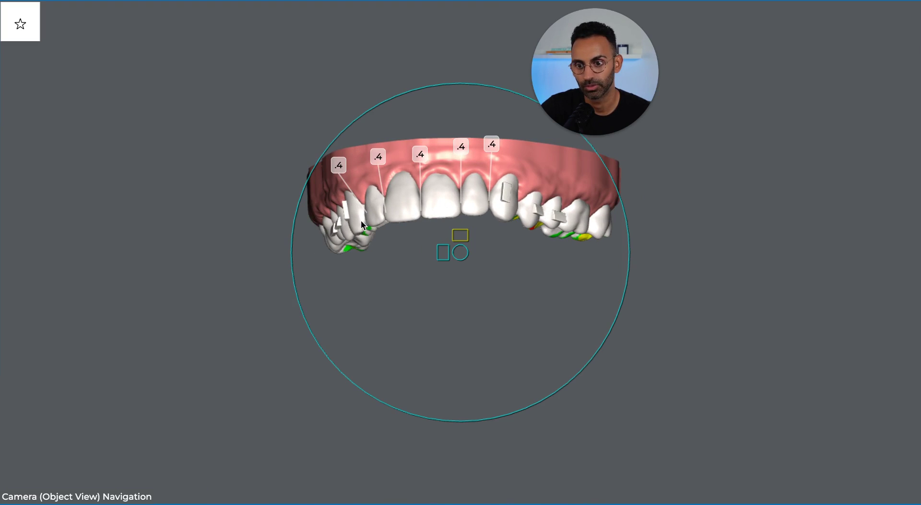
drag(361, 224, 357, 235)
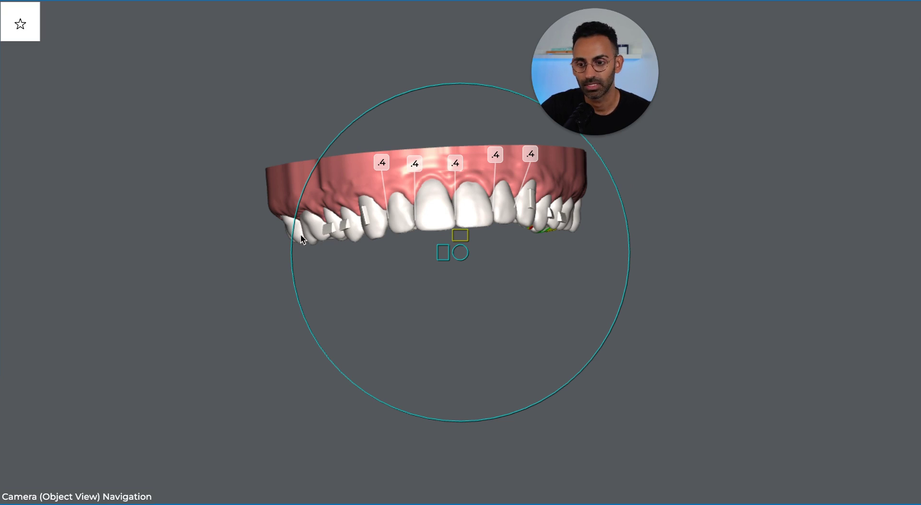
drag(614, 221, 557, 213)
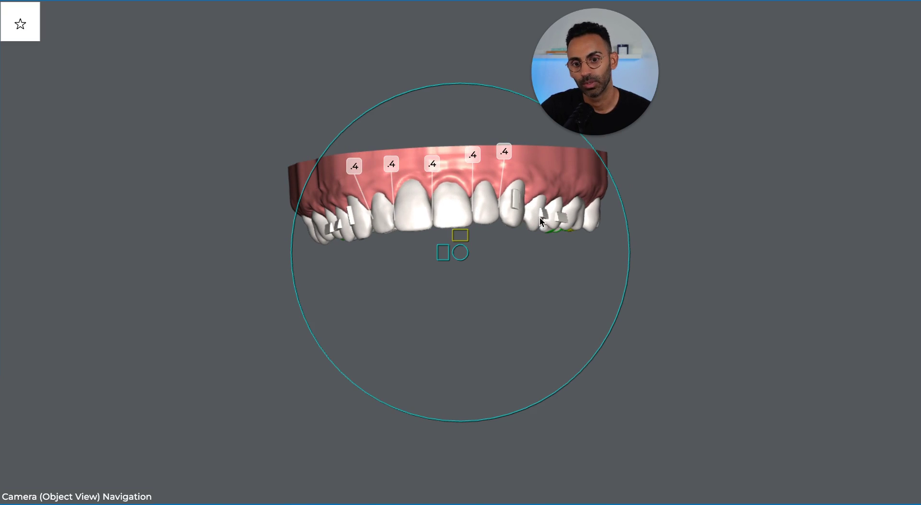
mouse_move(543, 221)
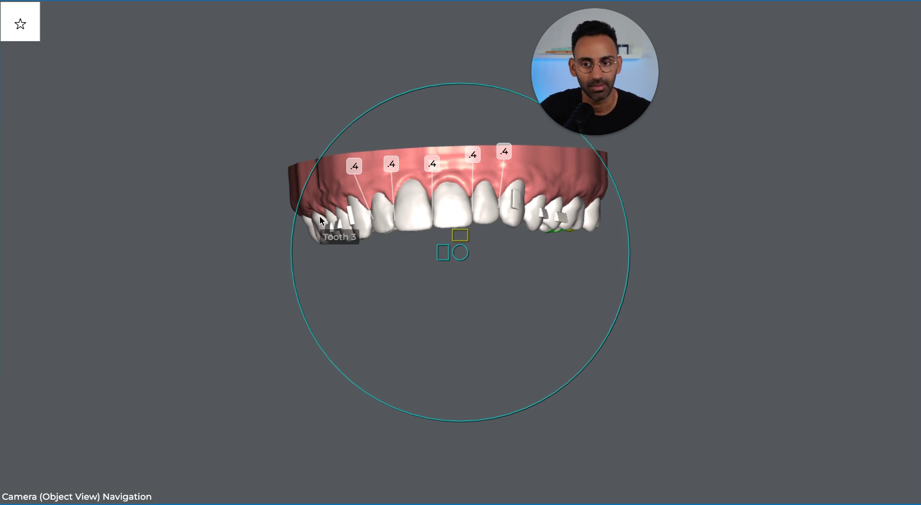
drag(319, 216, 443, 211)
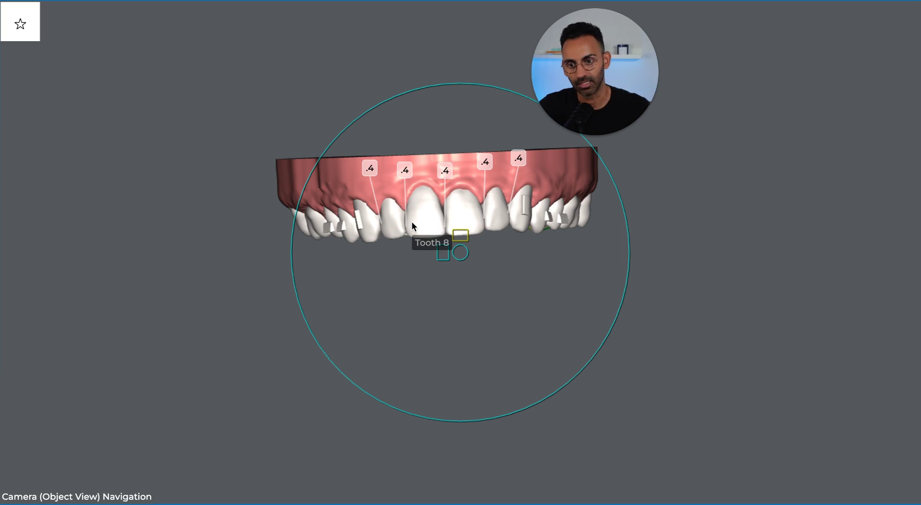
drag(529, 189, 530, 188)
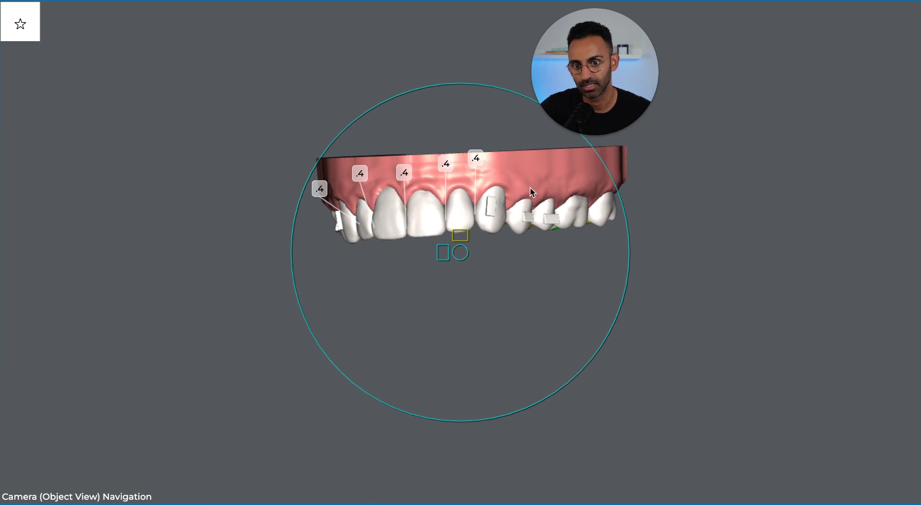
drag(465, 181, 397, 191)
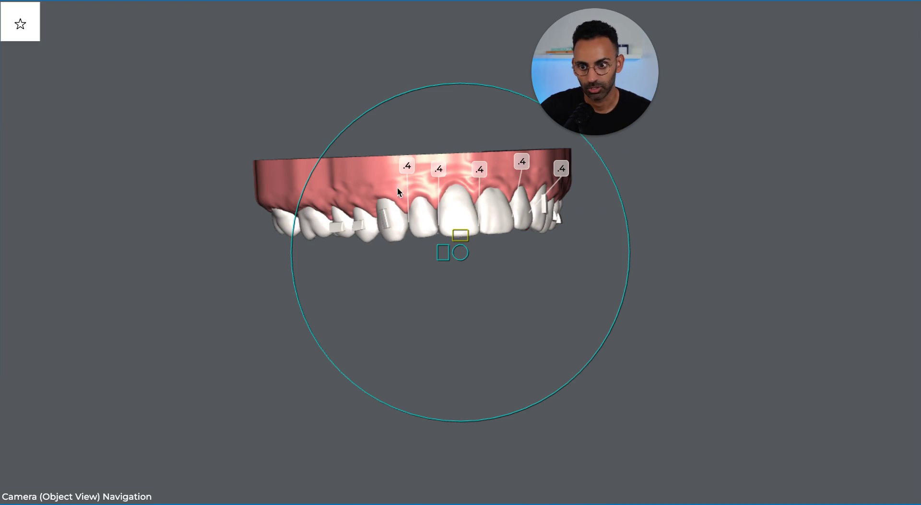
Step: Examine the upper arch's contact areas and the attachments behind its front teeth in occlusal view
drag(481, 194, 443, 302)
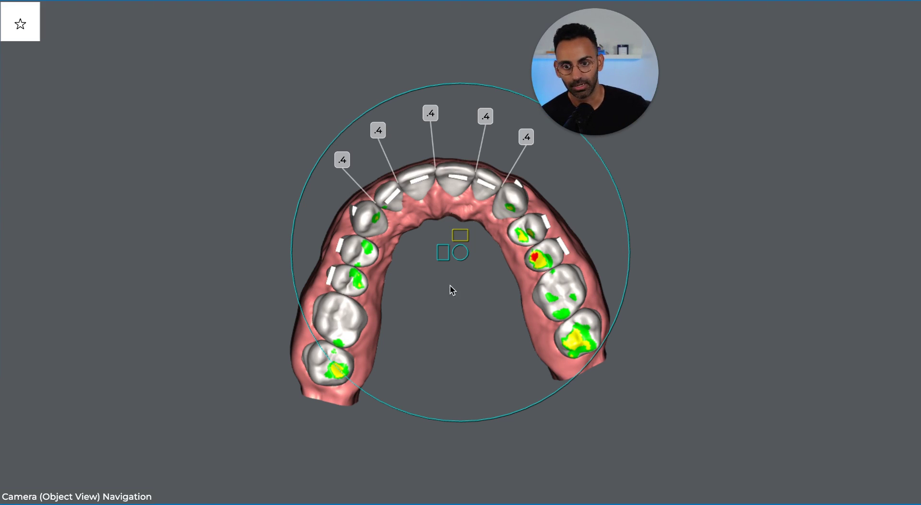
right_drag(450, 288, 421, 249)
drag(422, 249, 391, 211)
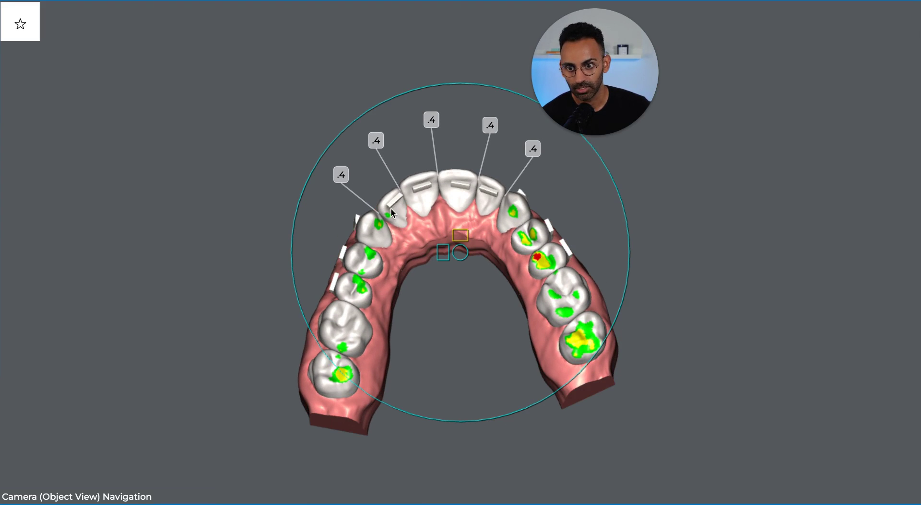
drag(451, 187, 495, 217)
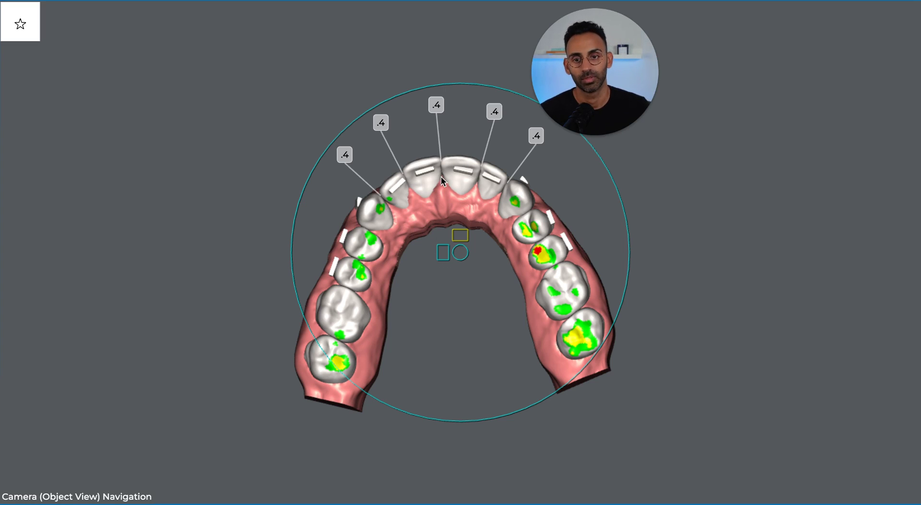
drag(468, 234, 574, 317)
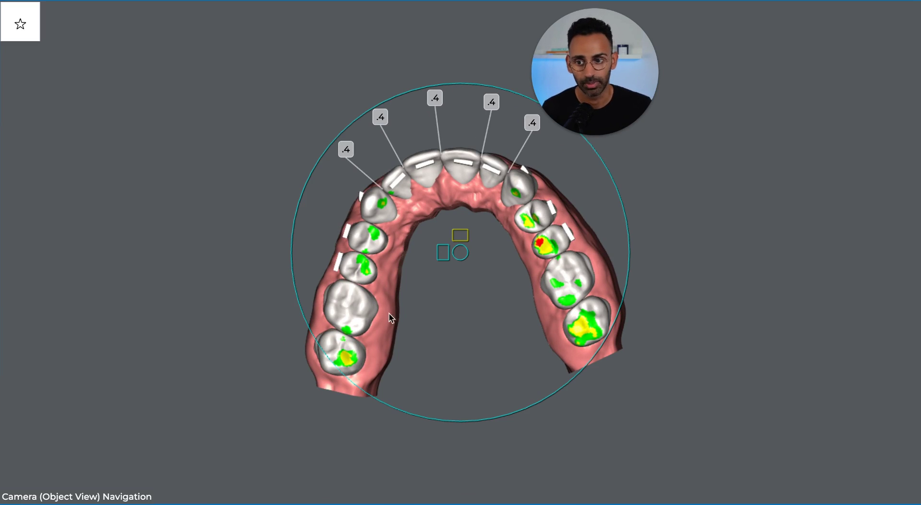
Step: Switch to the lower arch and bring its front teeth into a centred front view
key(p)
drag(441, 261, 452, 315)
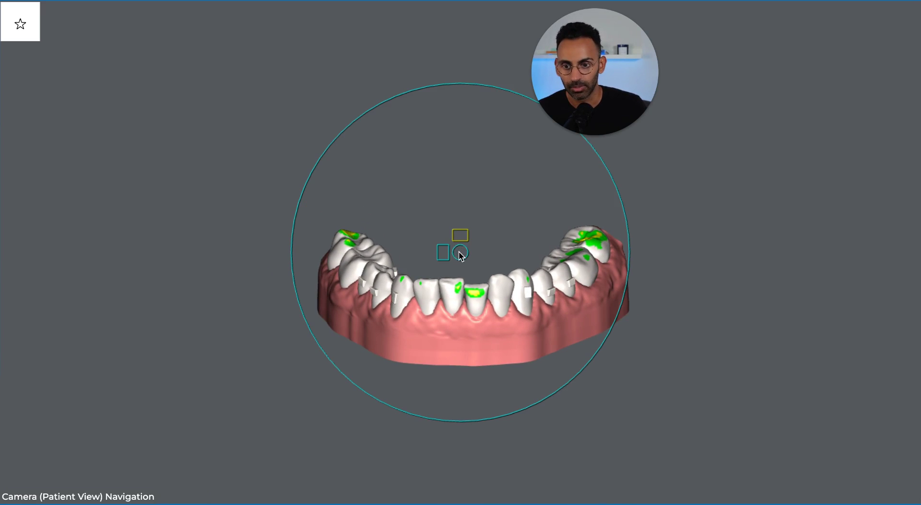
drag(460, 254, 454, 207)
drag(472, 263, 482, 258)
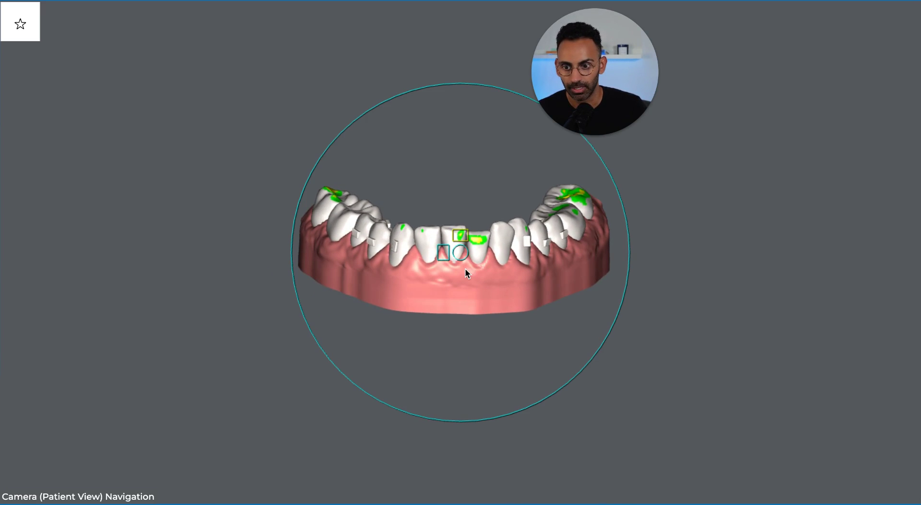
scroll(465, 268, down, 5)
scroll(465, 269, up, 8)
scroll(465, 269, down, 3)
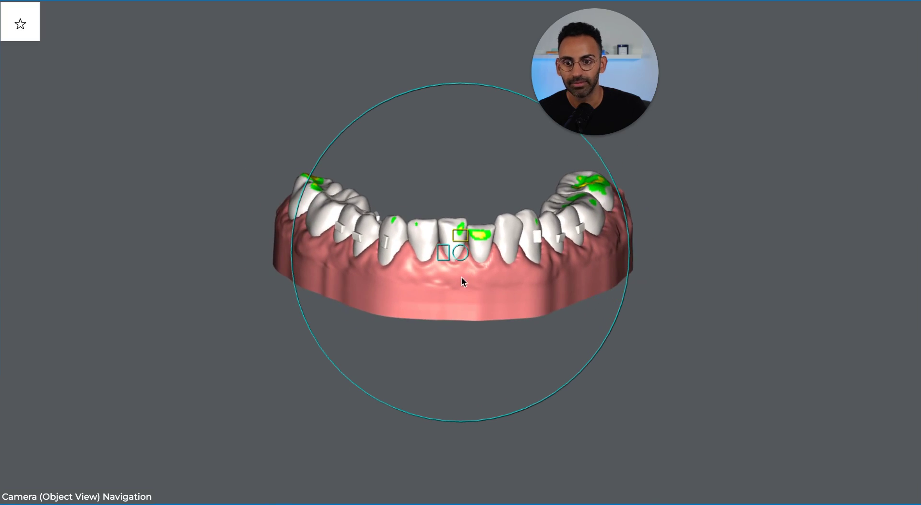
Step: Inspect the beveled rectangular attachment on tooth 22 and the neighbouring lower attachments from the front and outer side
mouse_move(461, 277)
mouse_down()
mouse_move(424, 275)
mouse_move(456, 275)
mouse_up()
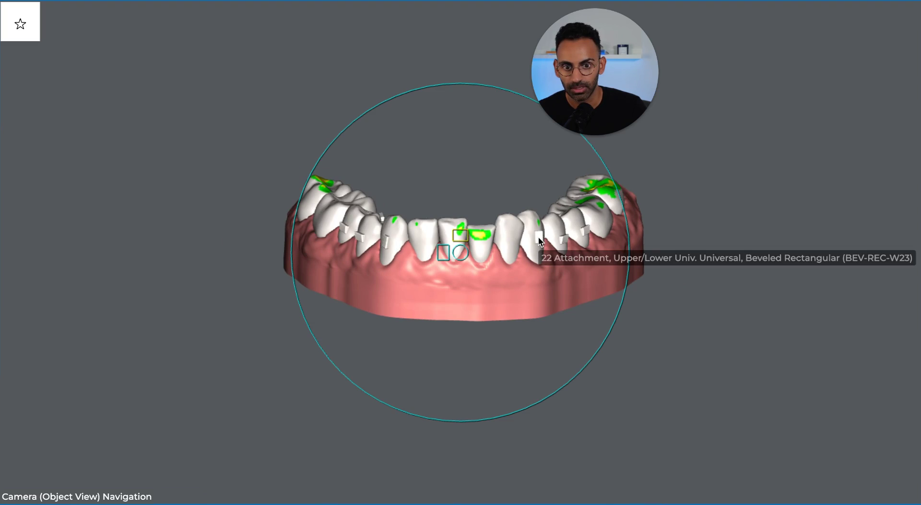
drag(539, 241, 545, 240)
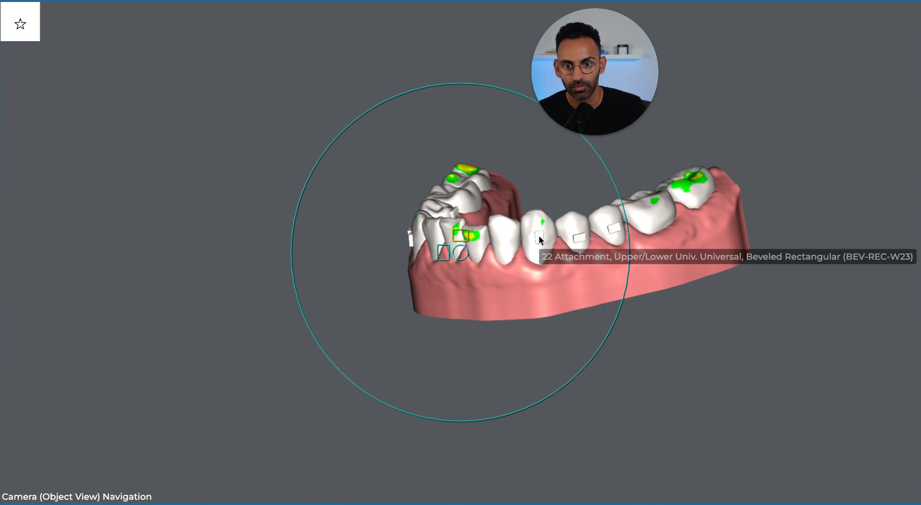
drag(539, 240, 548, 250)
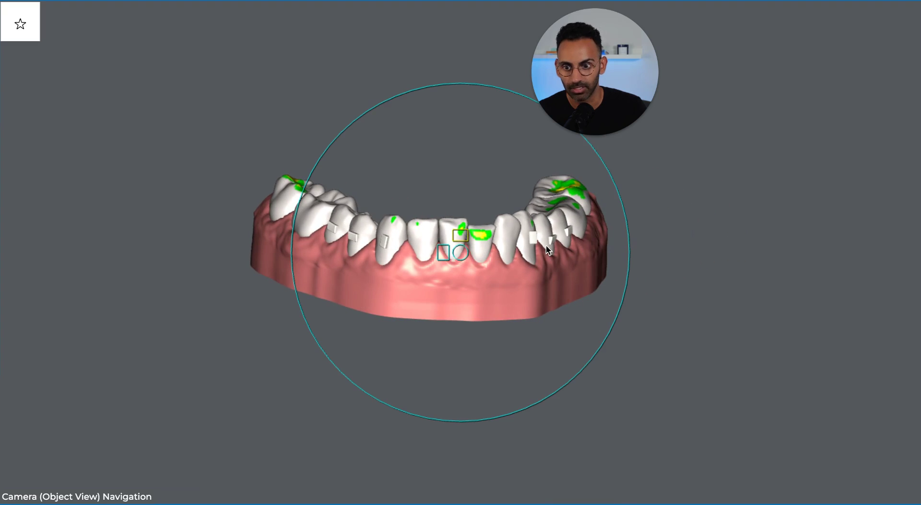
drag(386, 247, 455, 258)
mouse_move(453, 255)
middle_down()
mouse_move(451, 291)
mouse_move(461, 261)
middle_up()
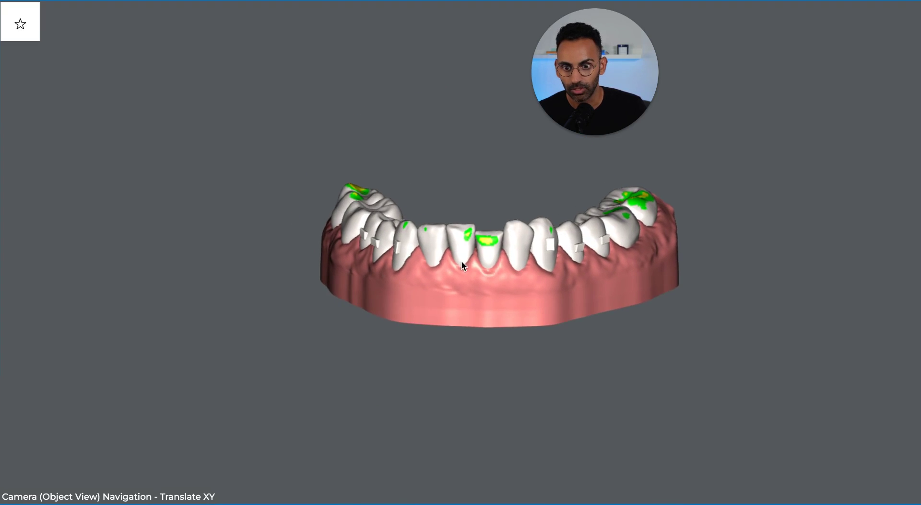
drag(461, 261, 476, 271)
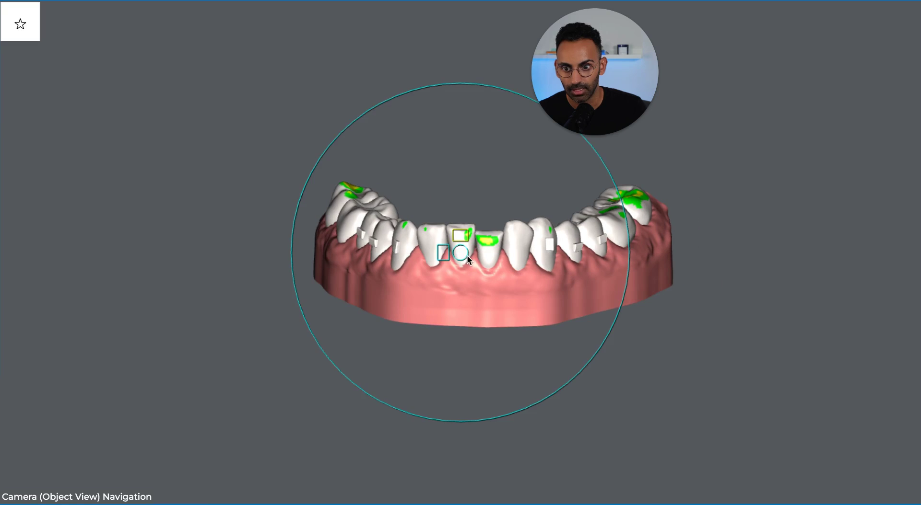
Step: Play the lower arch's movement animation and examine the teeth from above, from the outer side and from the front
middle_drag(467, 255, 452, 229)
drag(452, 229, 451, 277)
drag(513, 244, 482, 234)
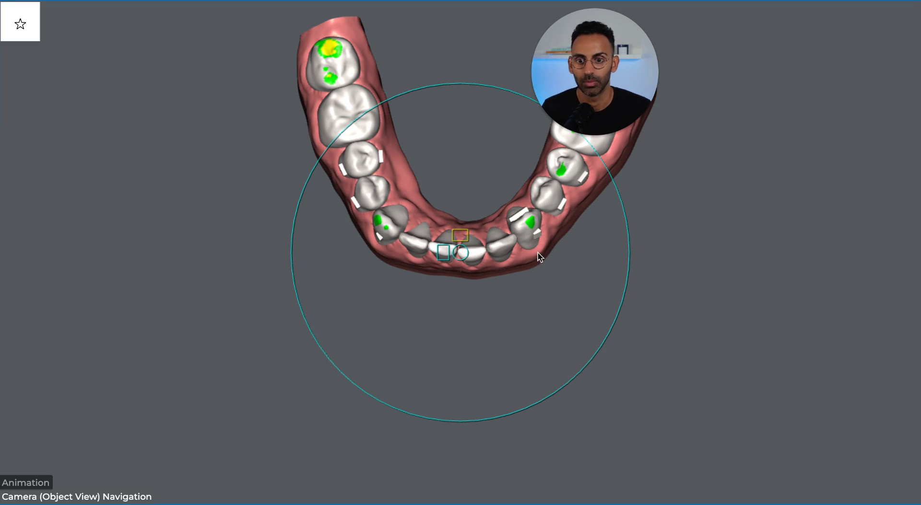
drag(556, 225, 511, 213)
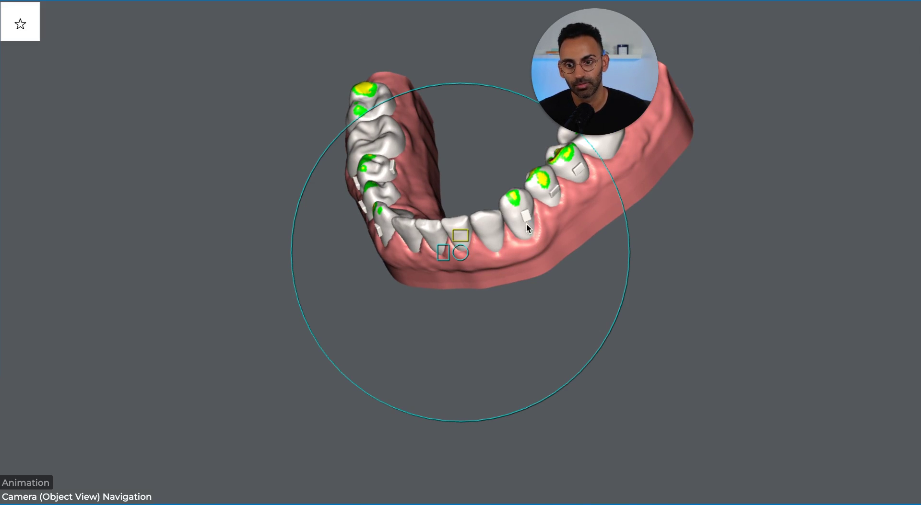
drag(530, 217, 405, 258)
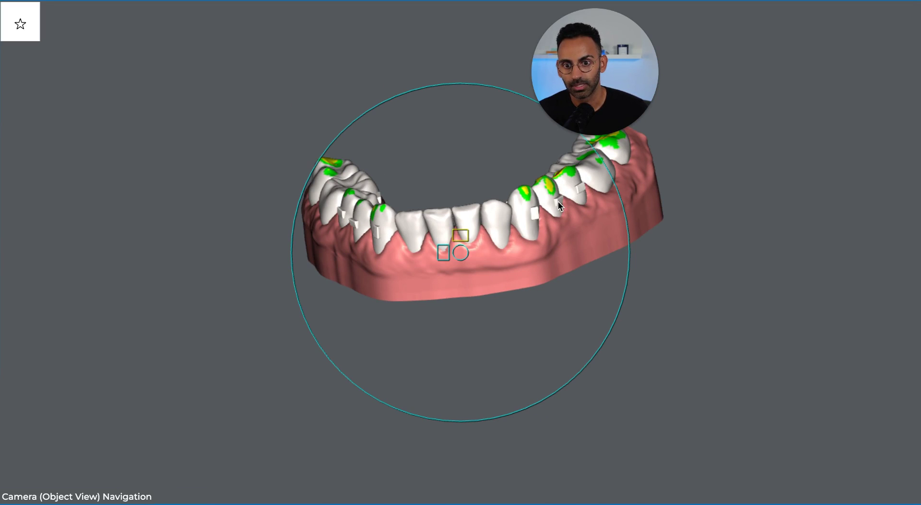
Step: Examine the tongue-side attachment on tooth 22 and its neighbouring teeth in occlusal view of the lower arch
drag(558, 202, 453, 378)
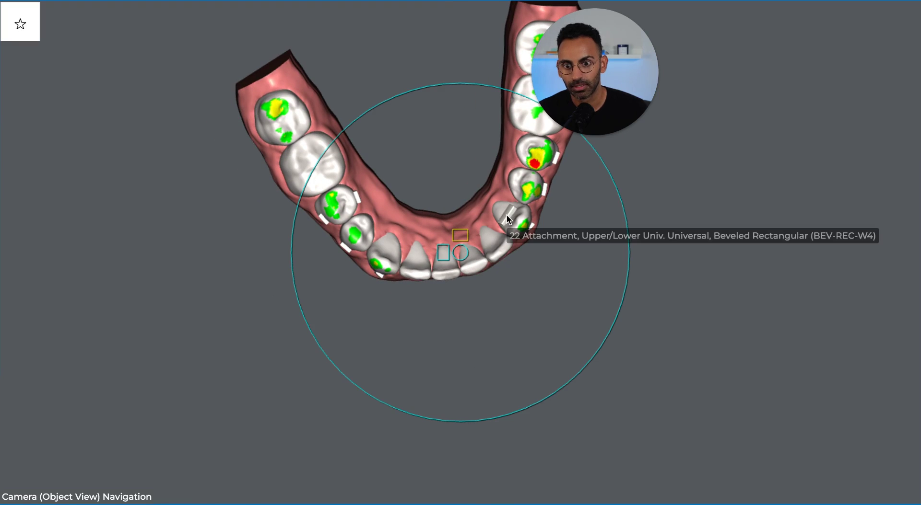
drag(493, 234, 501, 223)
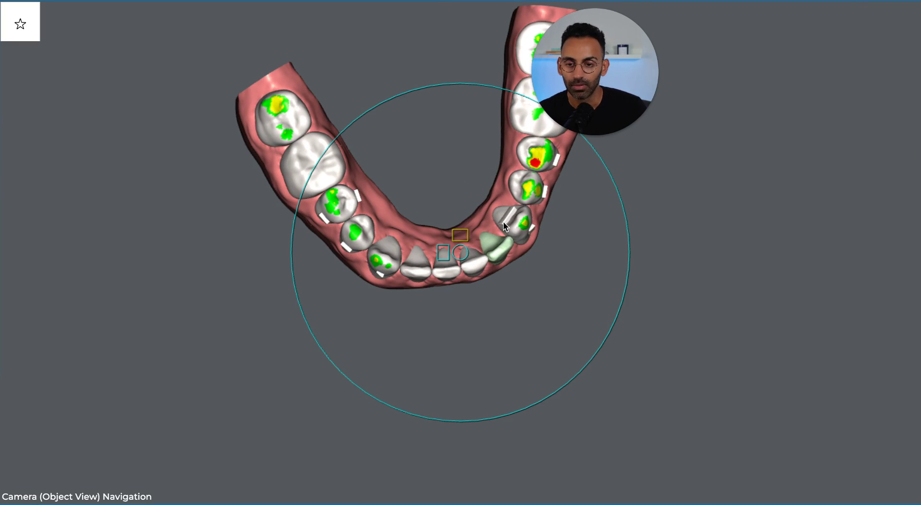
scroll(501, 225, down, 2)
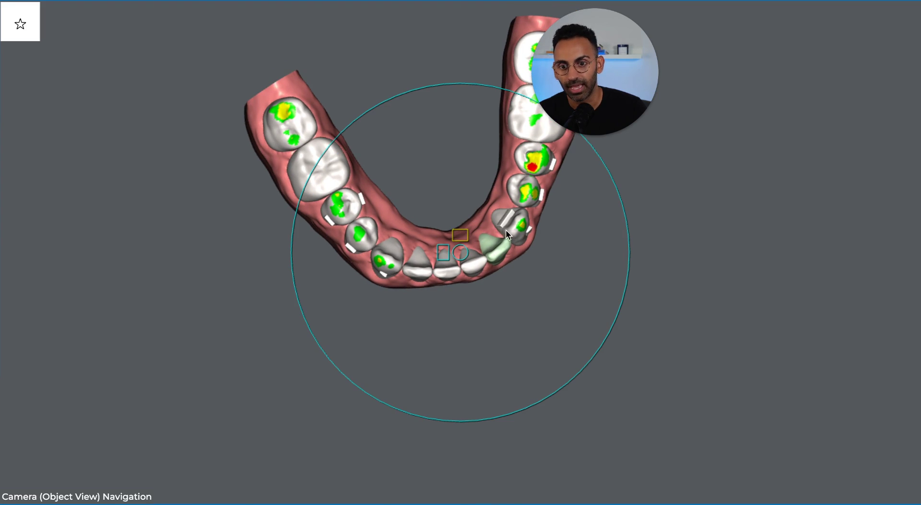
drag(459, 286, 390, 308)
middle_drag(465, 272, 455, 221)
drag(455, 221, 479, 257)
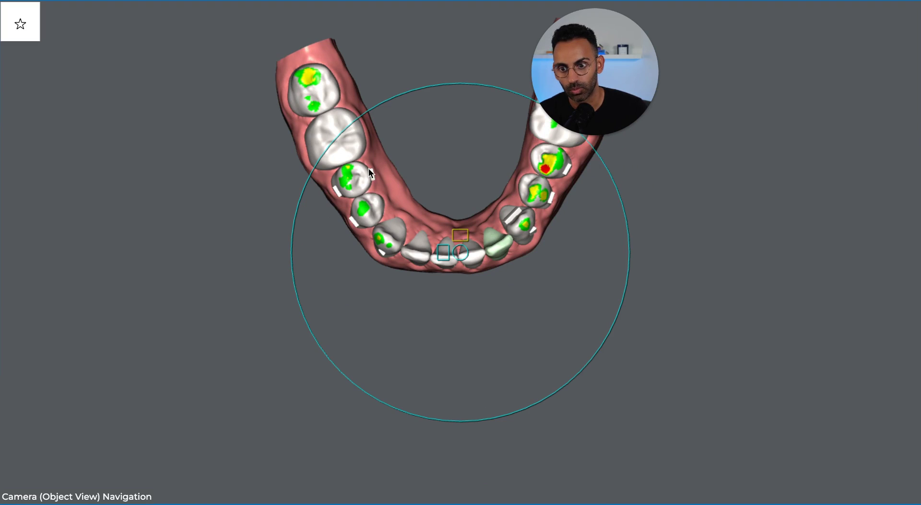
Step: Inspect the inner and outer attachments on the lower premolars opposite tooth 22, ending in a front view
drag(374, 175, 343, 176)
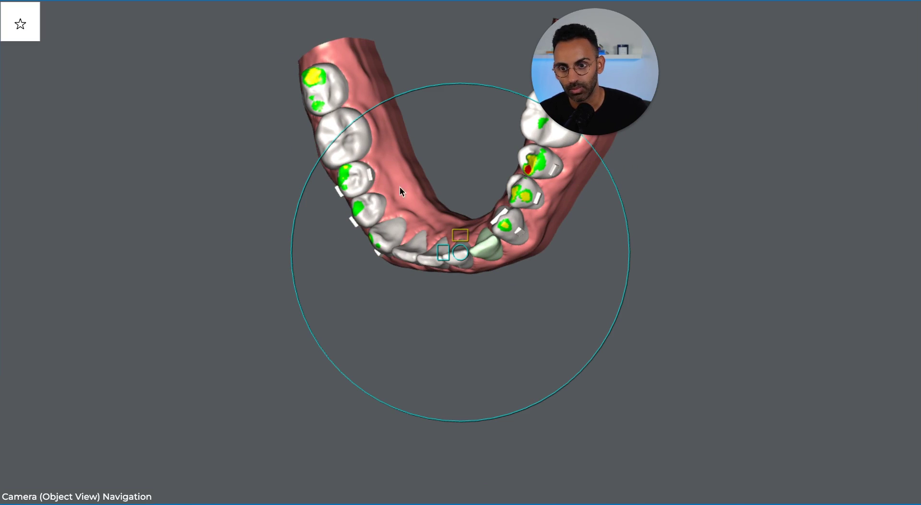
drag(401, 190, 383, 226)
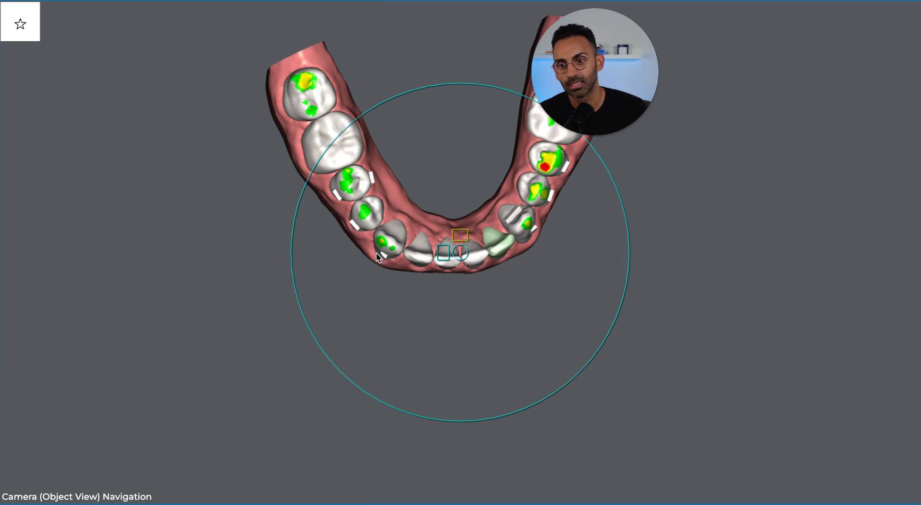
drag(376, 254, 440, 263)
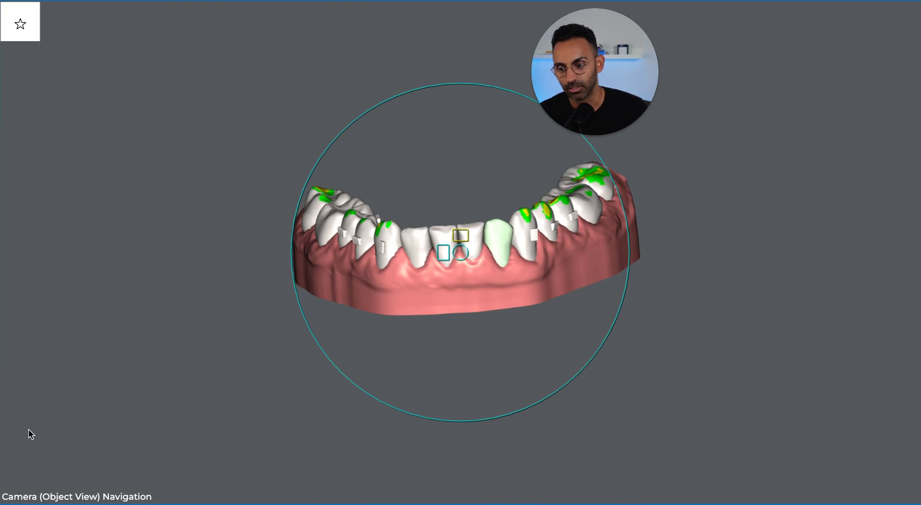
Step: Set the lower arch to the stage showing the T1 attachment labels and examine it from above and from the front
click(22, 504)
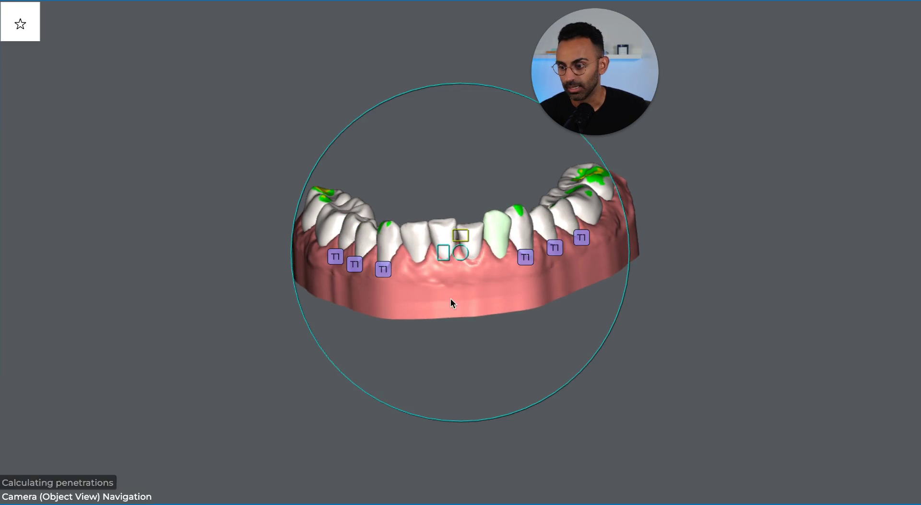
right_drag(451, 300, 484, 324)
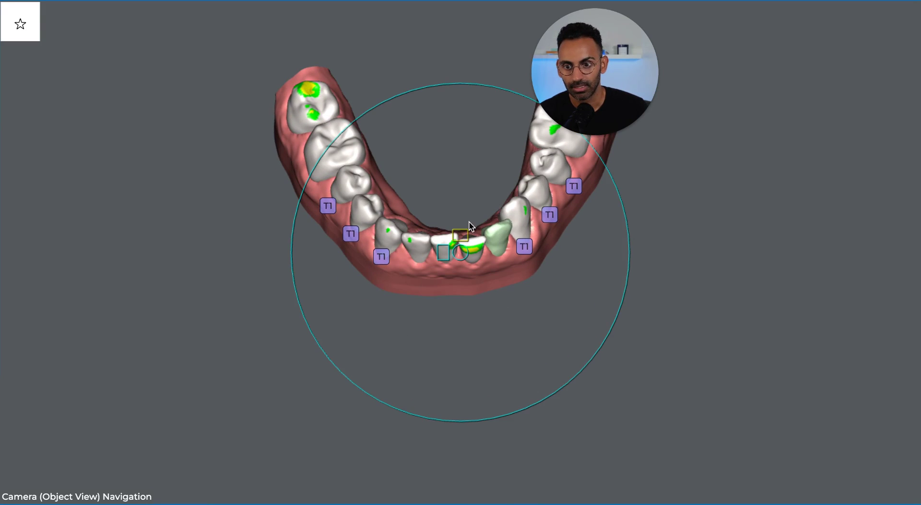
middle_drag(464, 249, 452, 326)
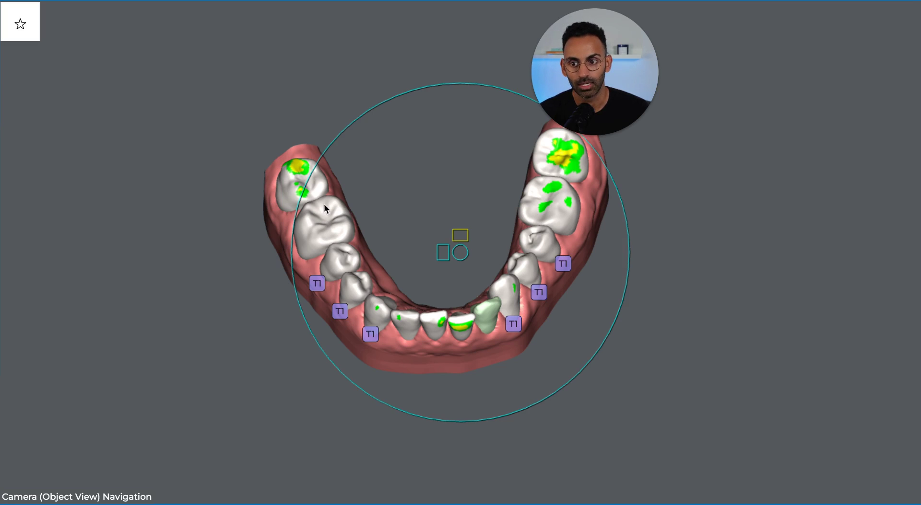
right_drag(351, 232, 459, 279)
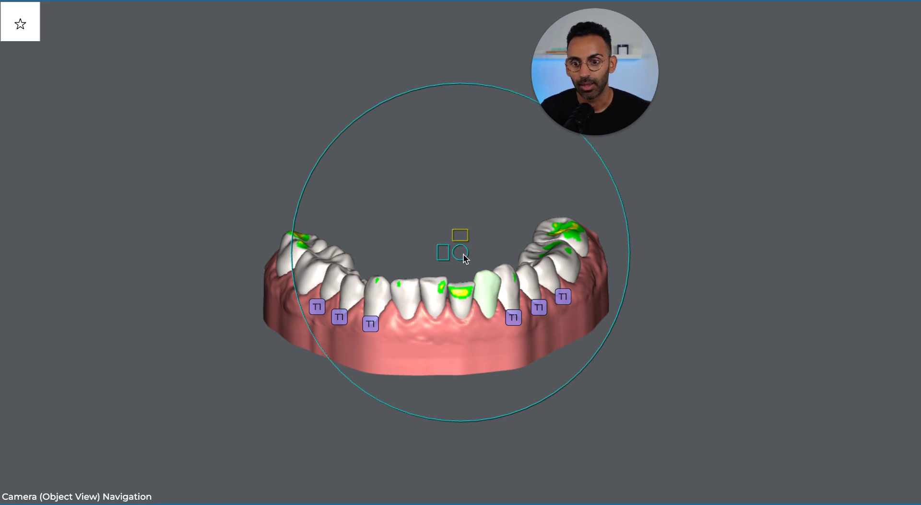
right_drag(463, 255, 424, 290)
middle_drag(454, 252, 458, 291)
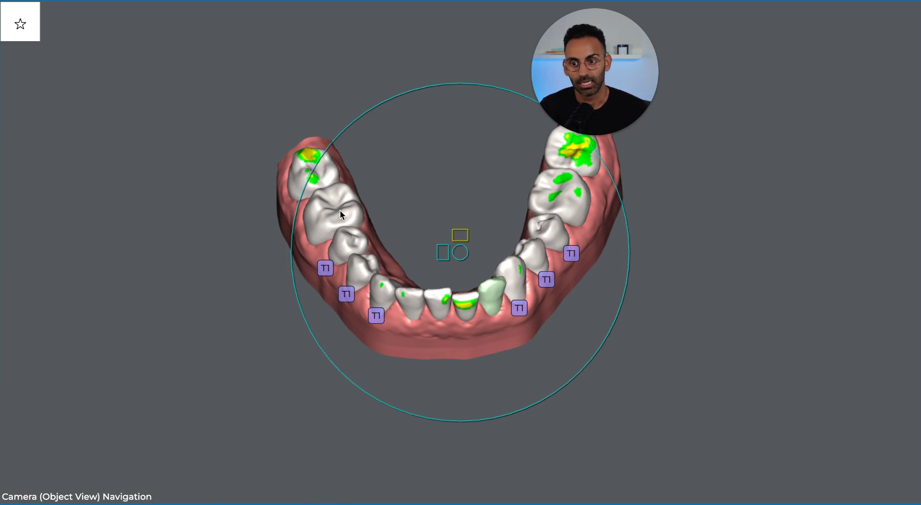